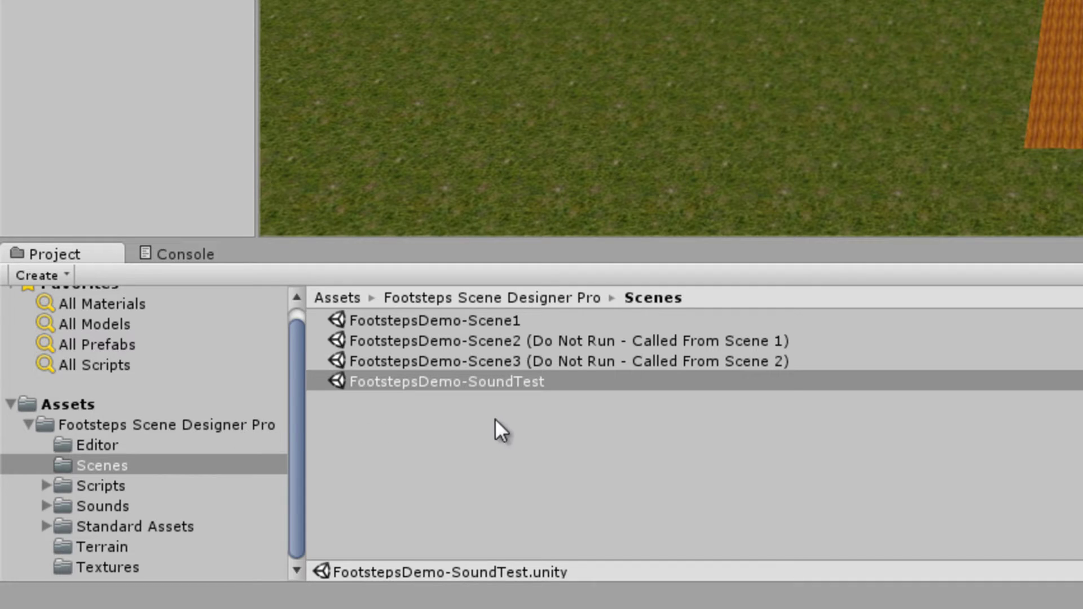
- Look over the four demo scenes in the Scenes folder, ending with FootstepsDemo-SoundTest selected
{"action": "left_click", "coordinate": [526, 322]}
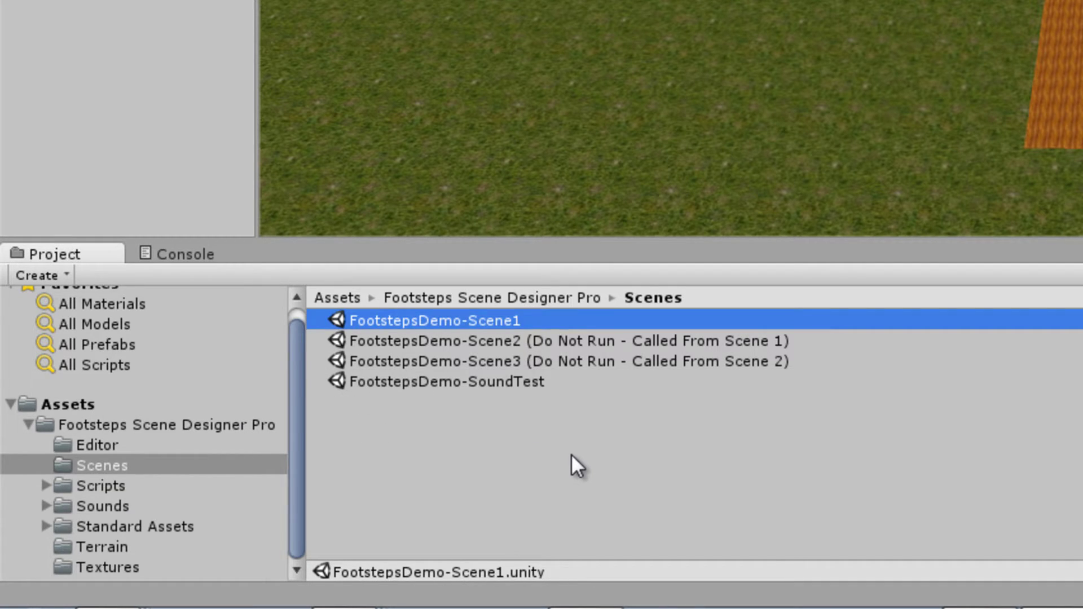
{"action": "left_click", "coordinate": [518, 387]}
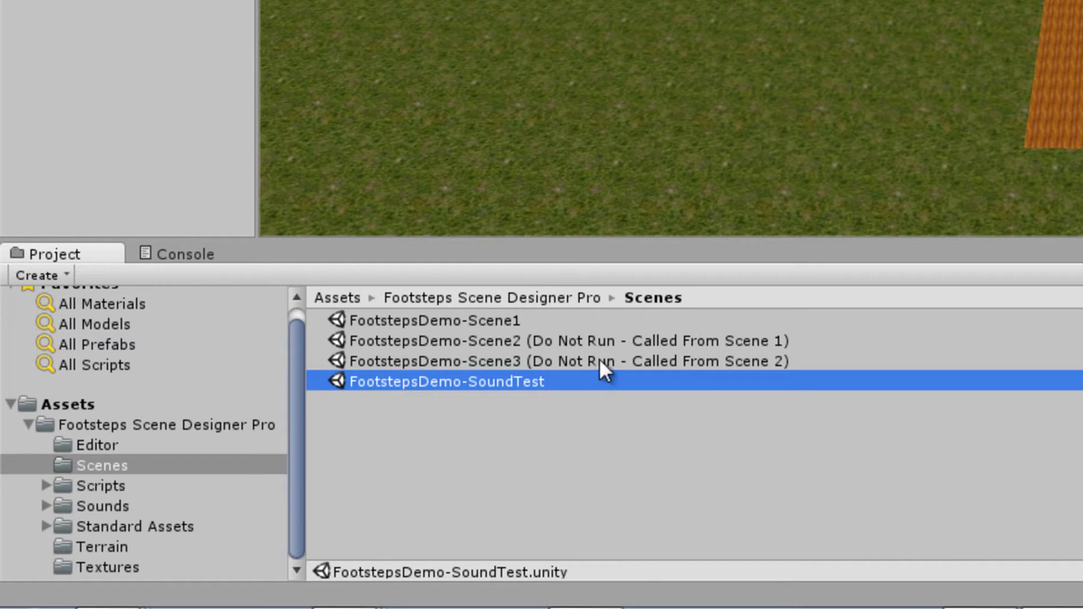
{"action": "left_click", "coordinate": [622, 346]}
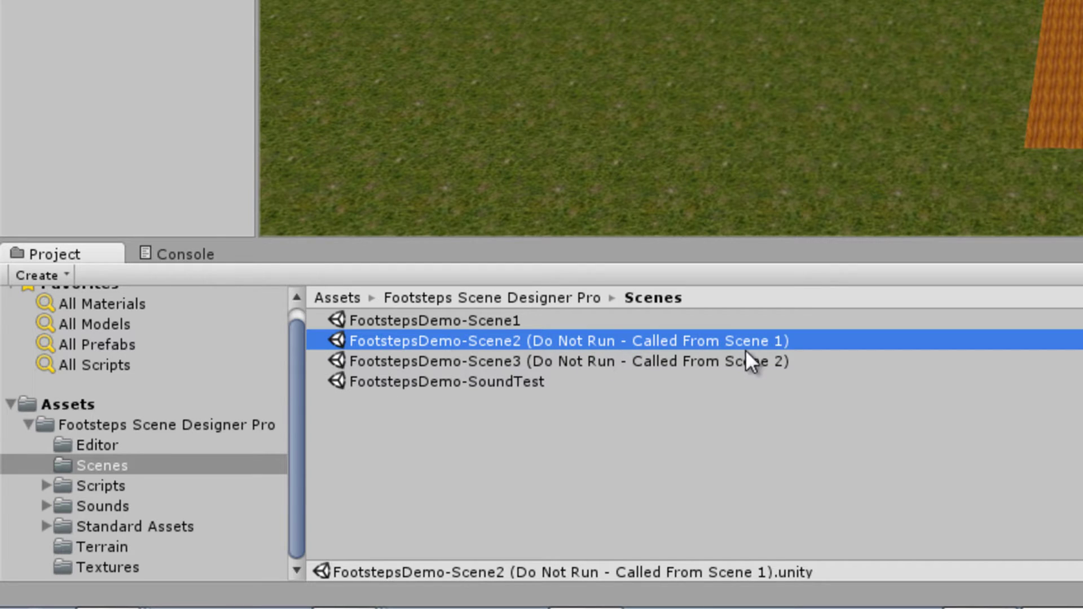
{"action": "left_click", "coordinate": [516, 321]}
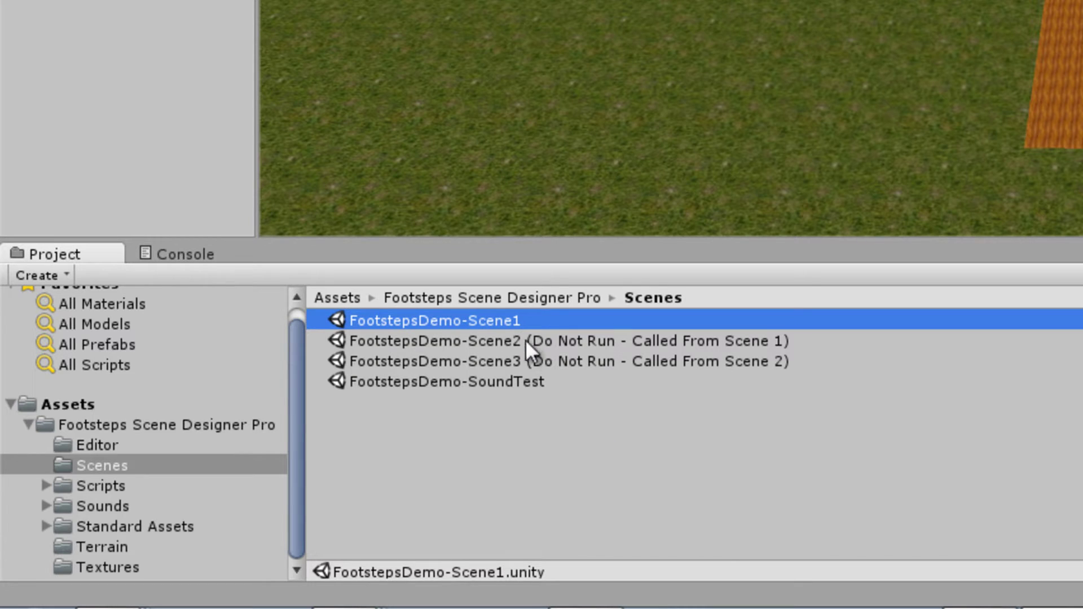
{"action": "left_click", "coordinate": [537, 342]}
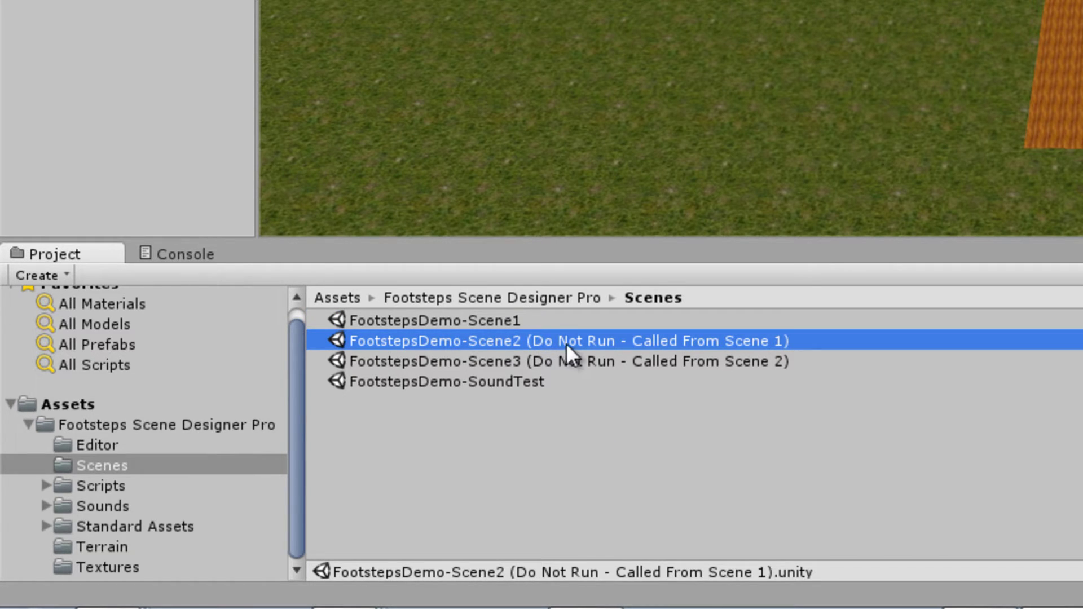
{"action": "left_click", "coordinate": [578, 357]}
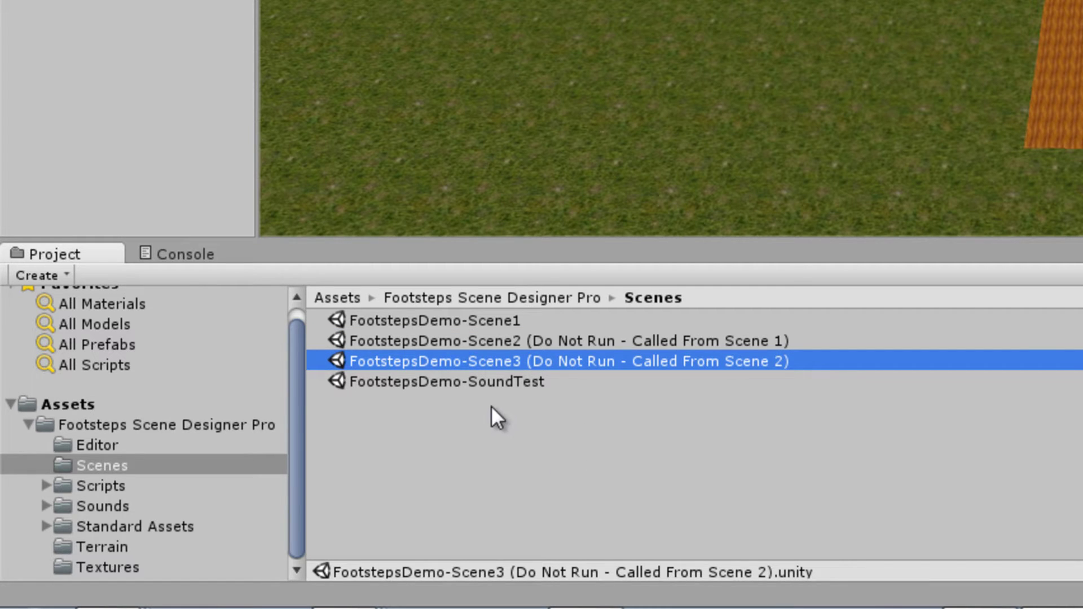
{"action": "left_click", "coordinate": [516, 384]}
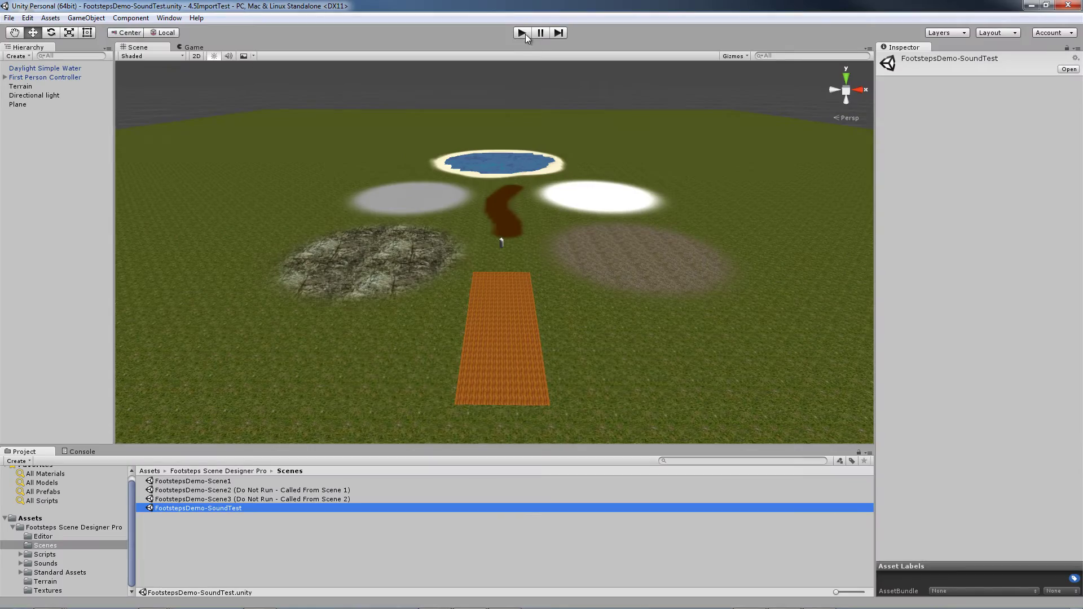
- Play the sound test scene and walk the first-person character across the rock patch and the grey patch
{"action": "left_click", "coordinate": [523, 33]}
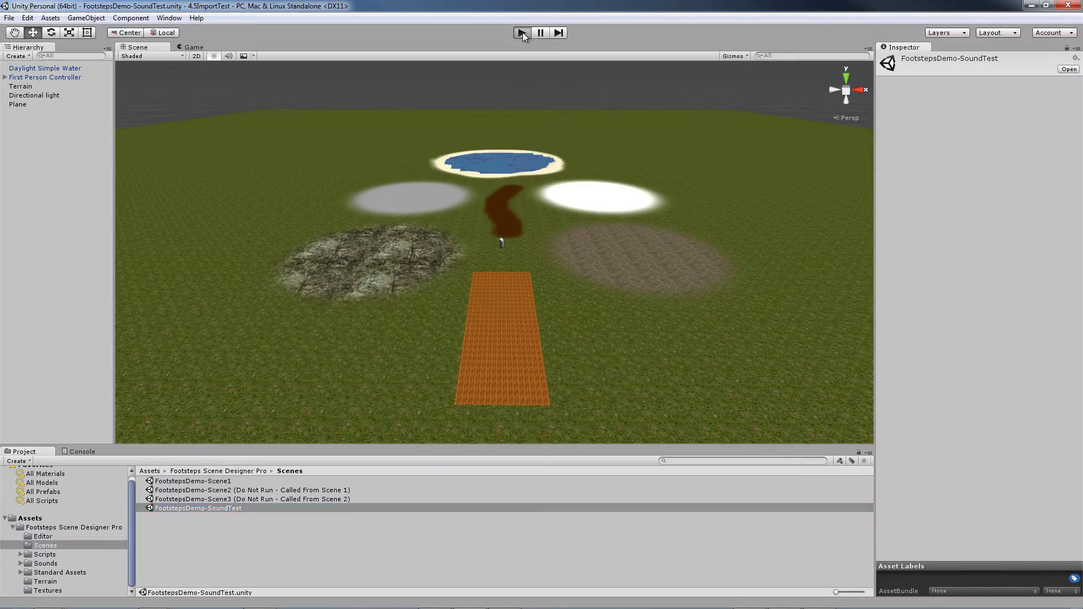
{"action": "key", "text": "w"}
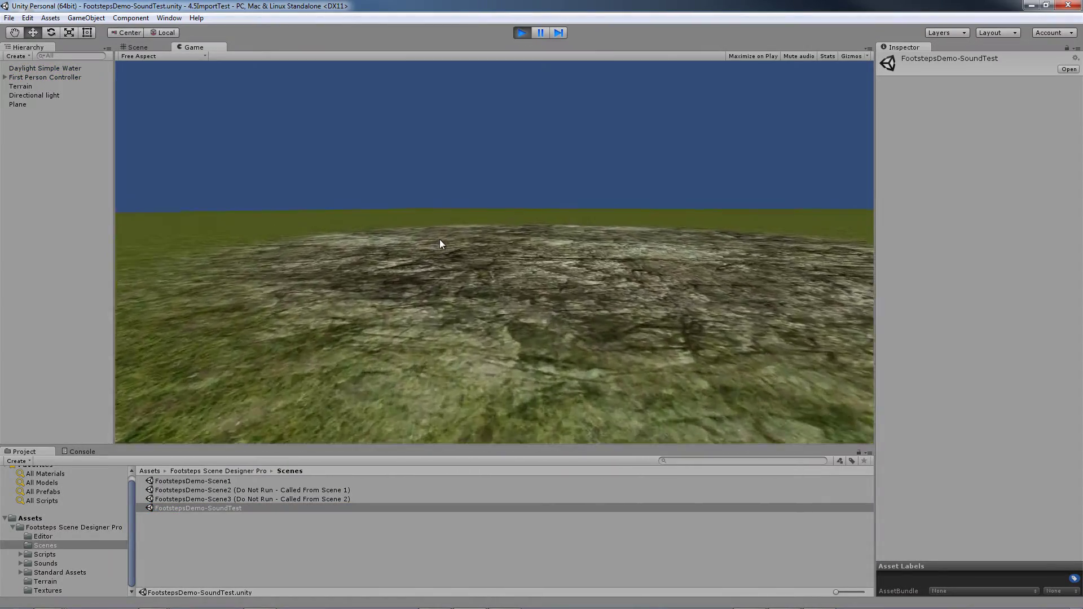
{"action": "key", "text": "w"}
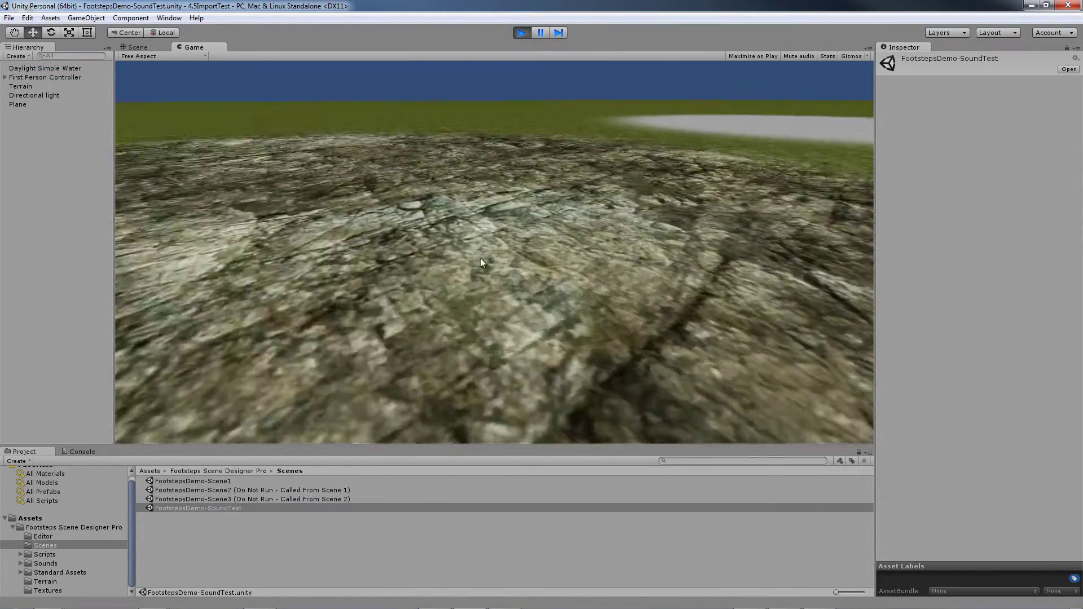
{"action": "key", "text": "w"}
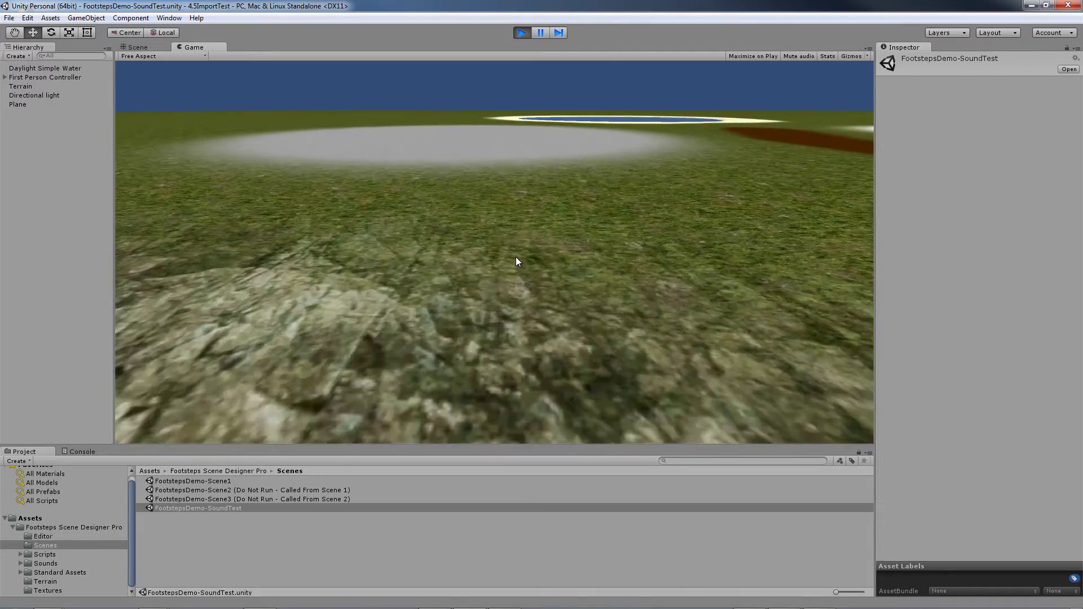
{"action": "key", "text": "w"}
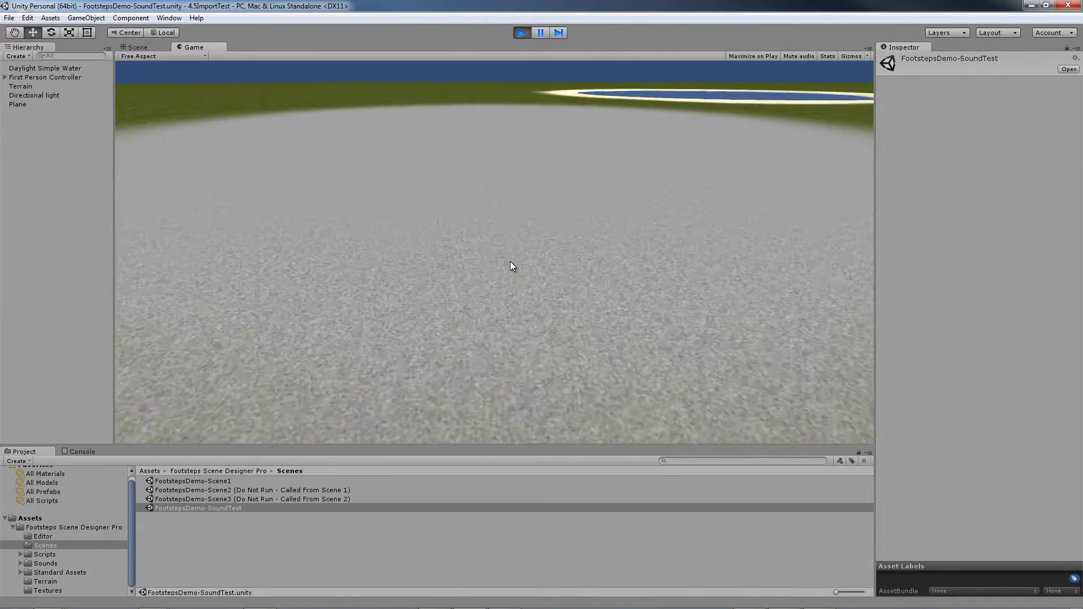
{"action": "key", "text": "w"}
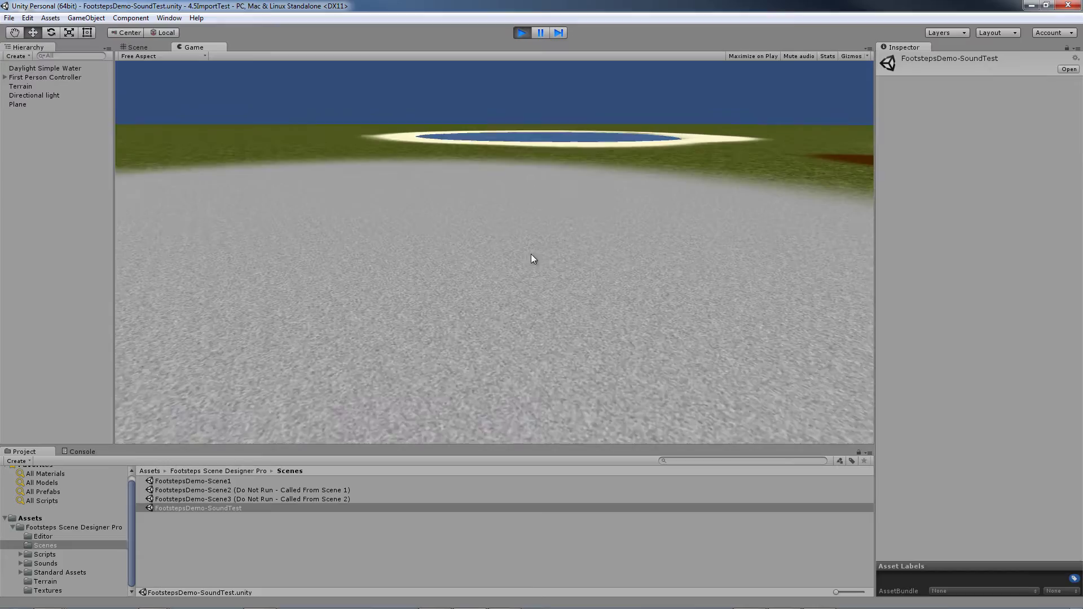
{"action": "key", "text": "w"}
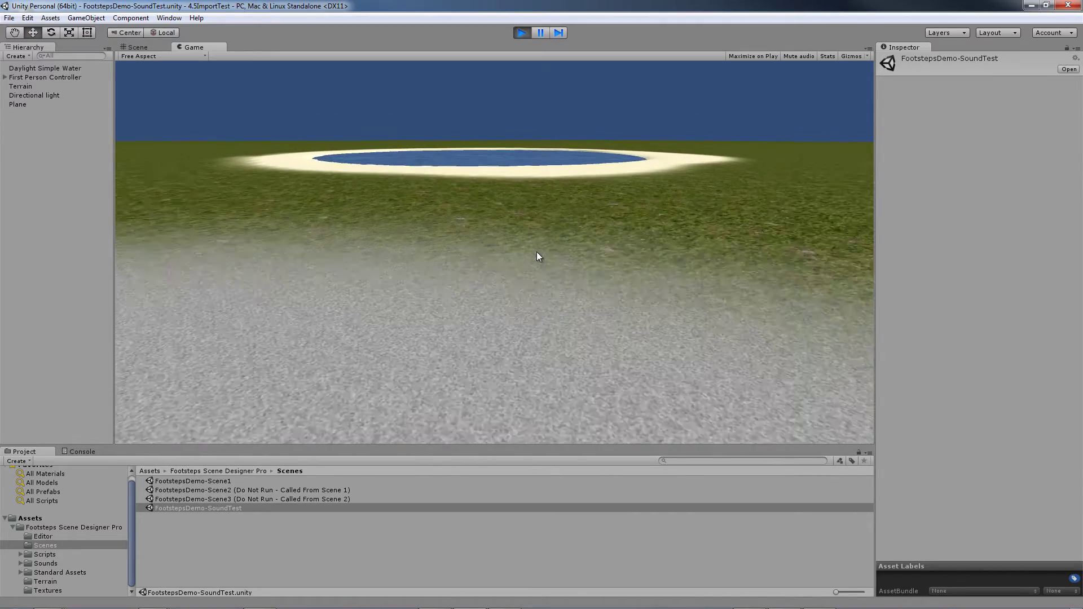
- Walk over the grass onto the sand ring and through the pond to its far shore to test those footsteps
{"action": "key", "text": "w"}
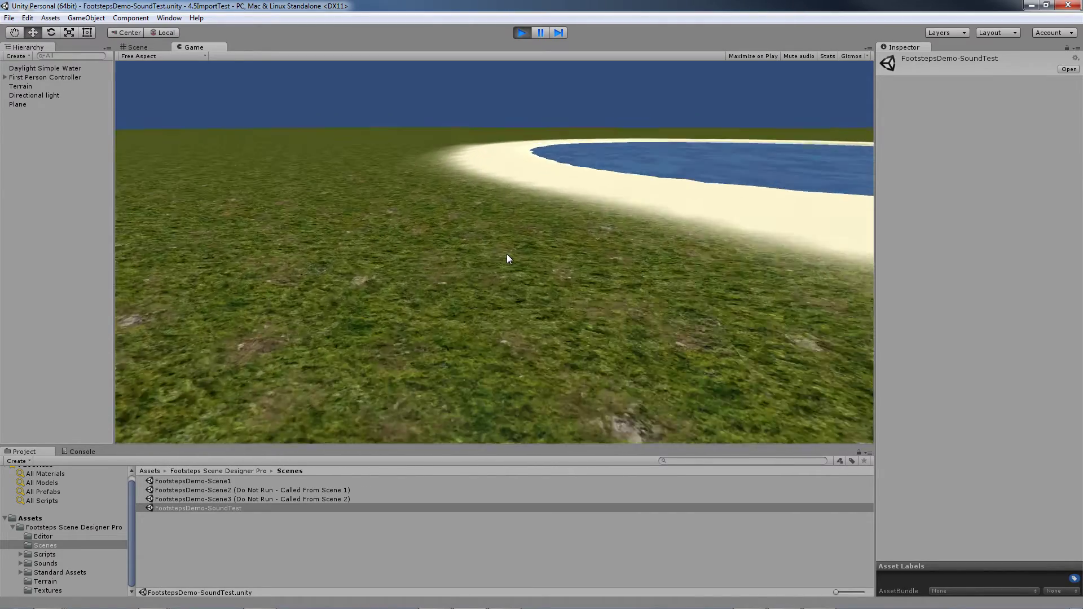
{"action": "key", "text": "w"}
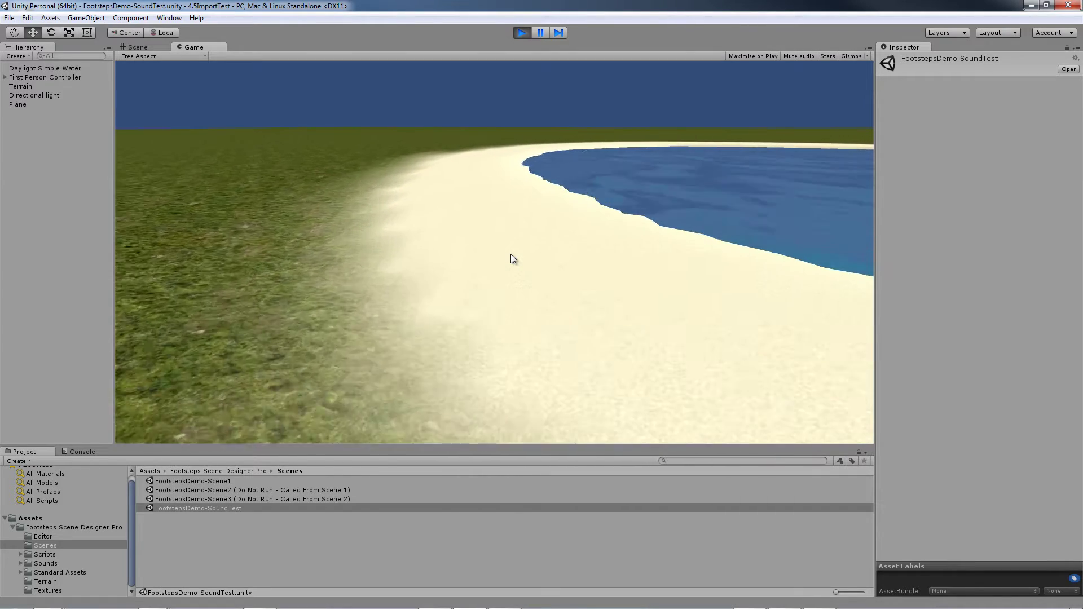
{"action": "key", "text": "w"}
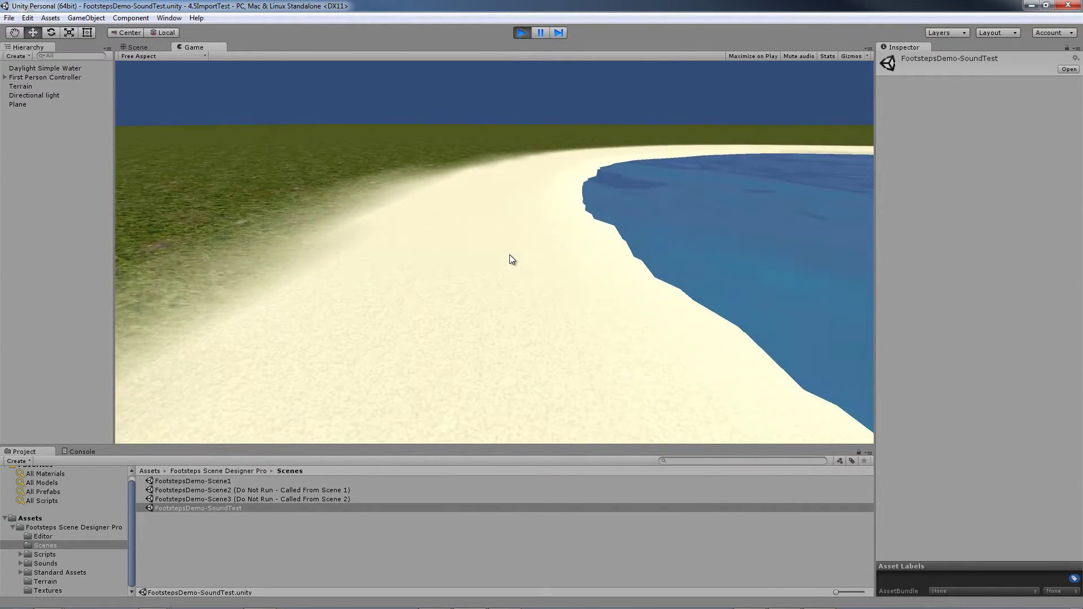
{"action": "key", "text": "w"}
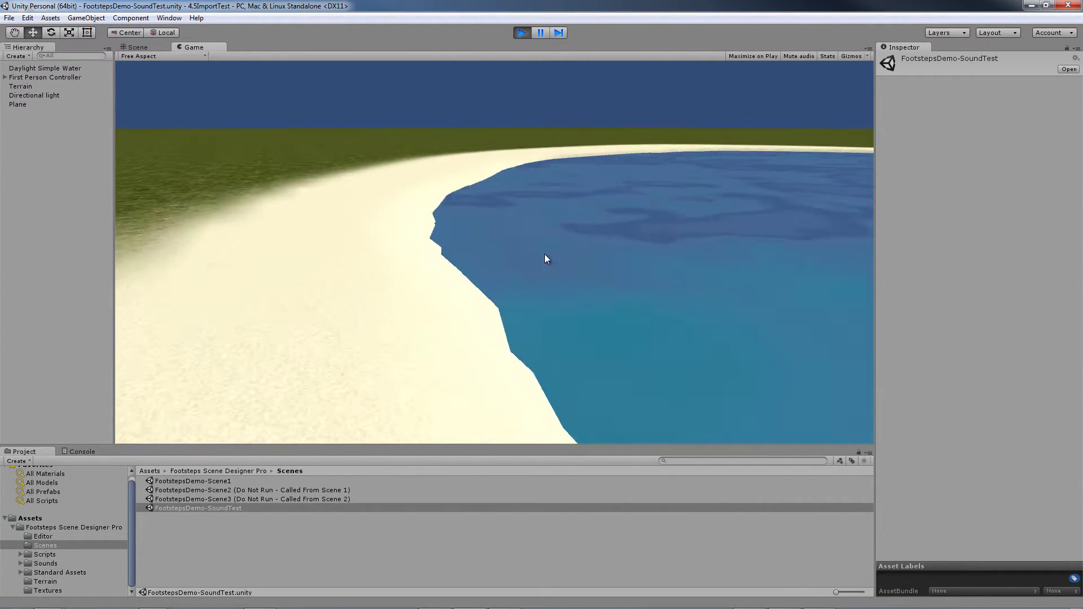
{"action": "key", "text": "w"}
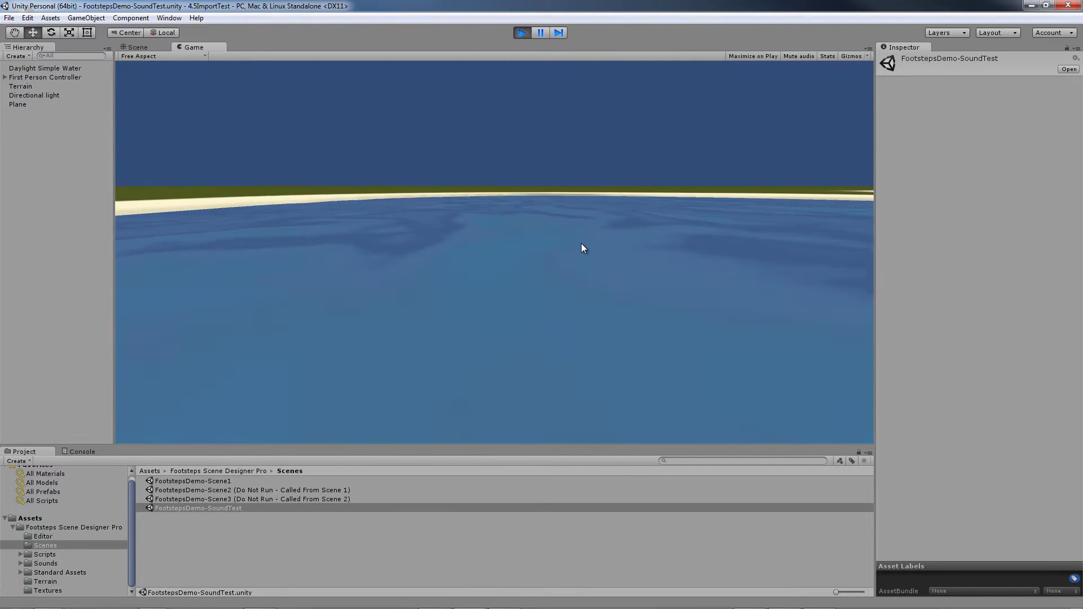
{"action": "key", "text": "w"}
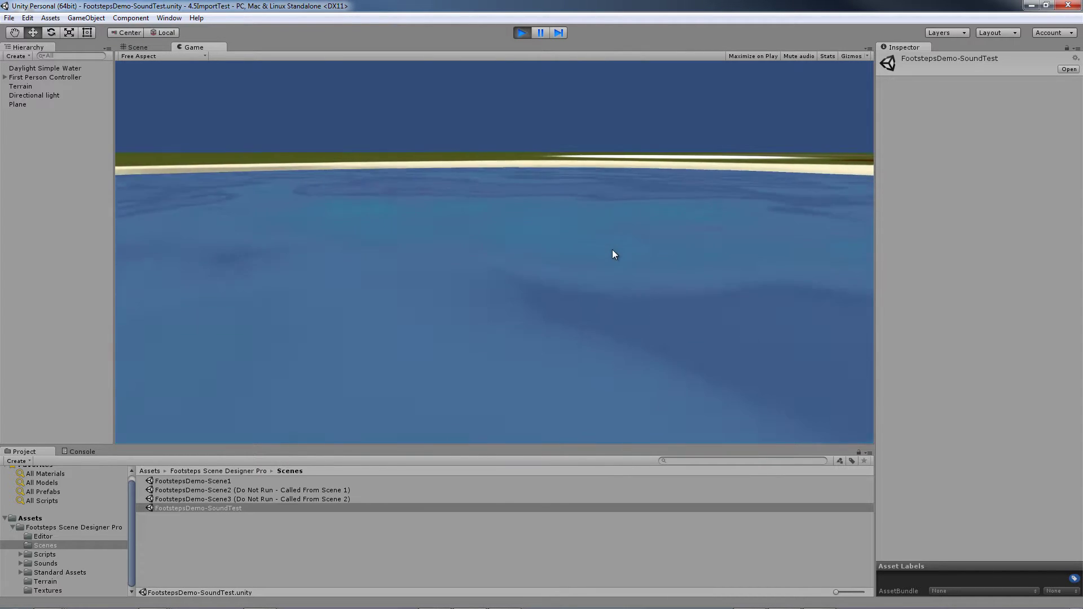
{"action": "key", "text": "w"}
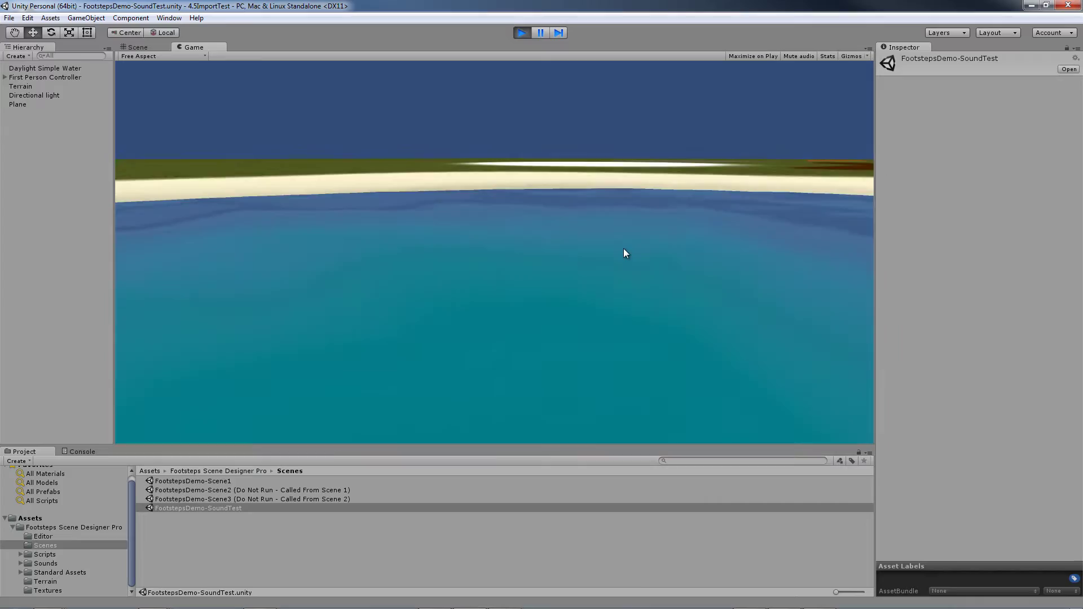
{"action": "key", "text": "w"}
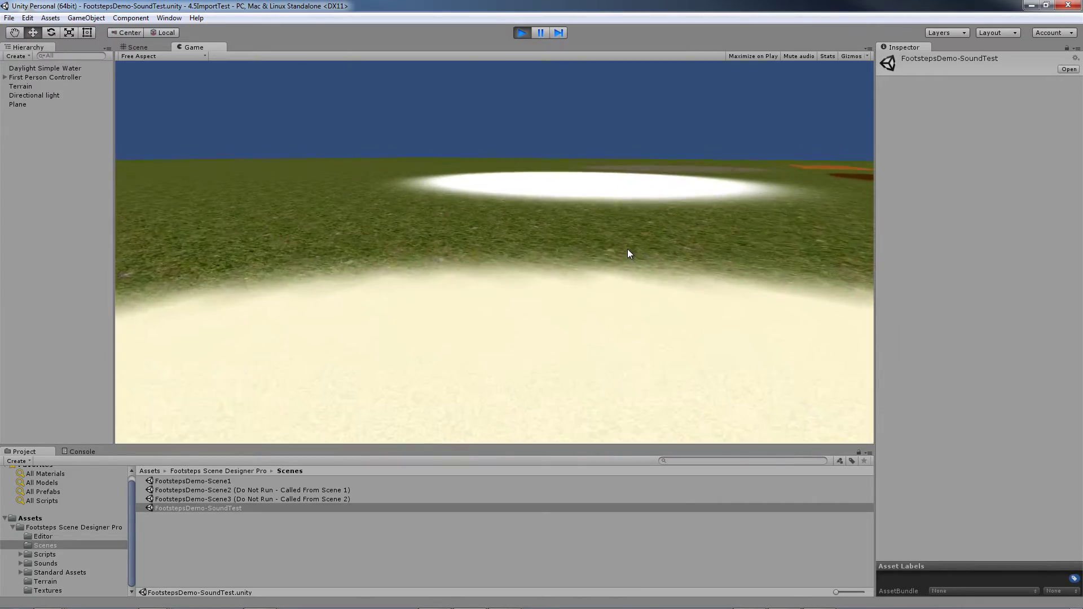
- Walk the character across the white snow patch and the gravel patch to test their footstep sounds
{"action": "key", "text": "w"}
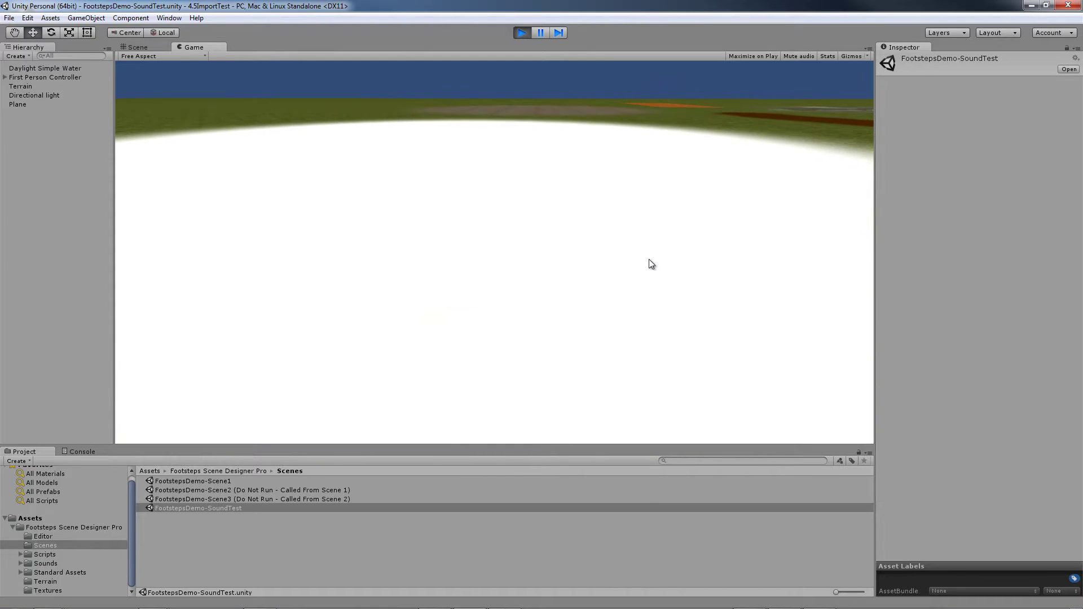
{"action": "key", "text": "w"}
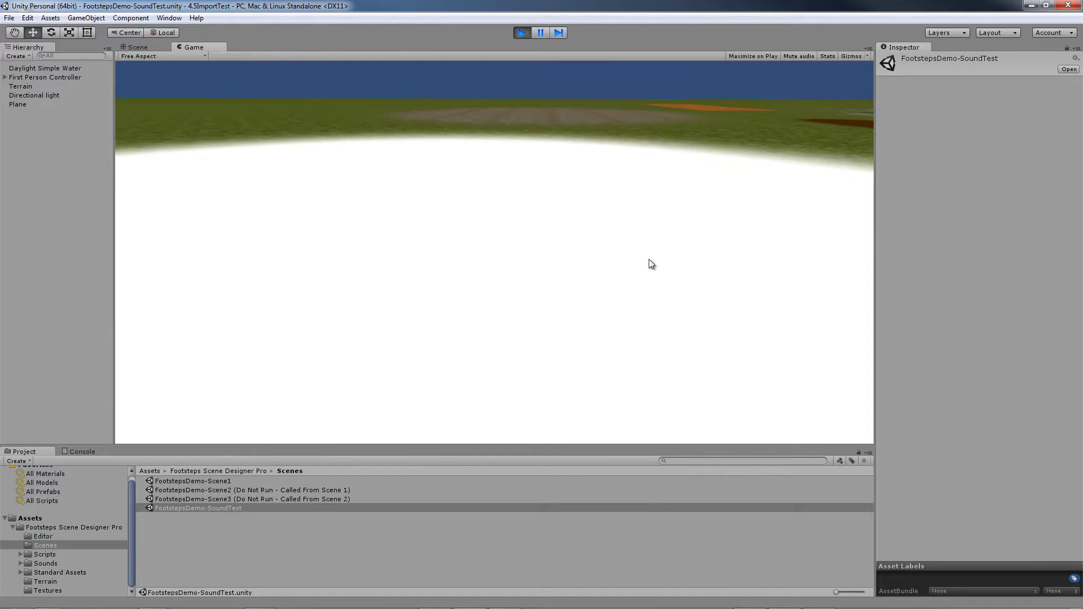
{"action": "key", "text": "w"}
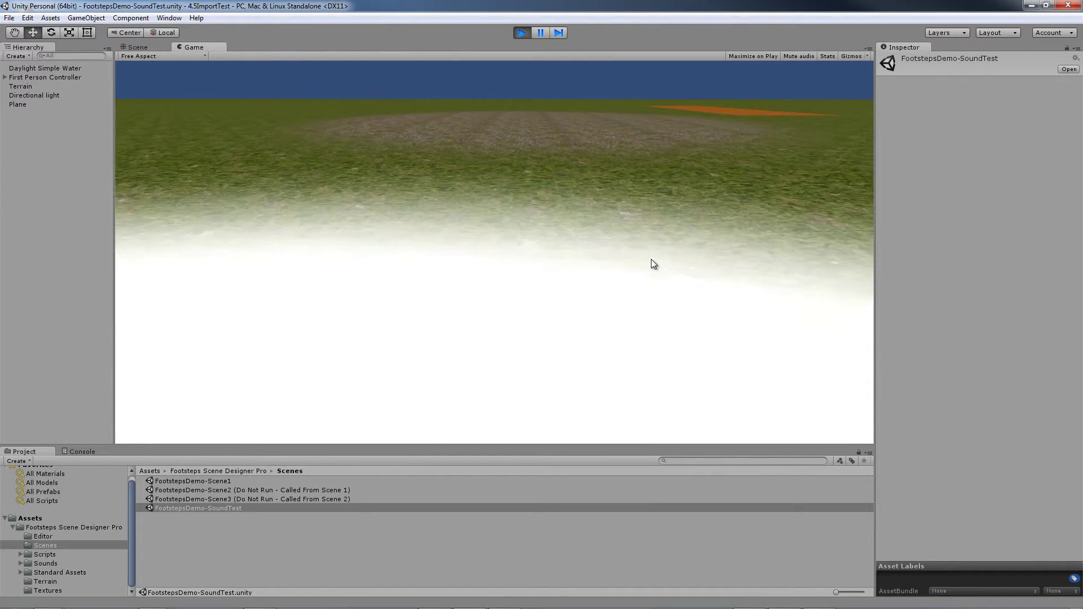
{"action": "key", "text": "w"}
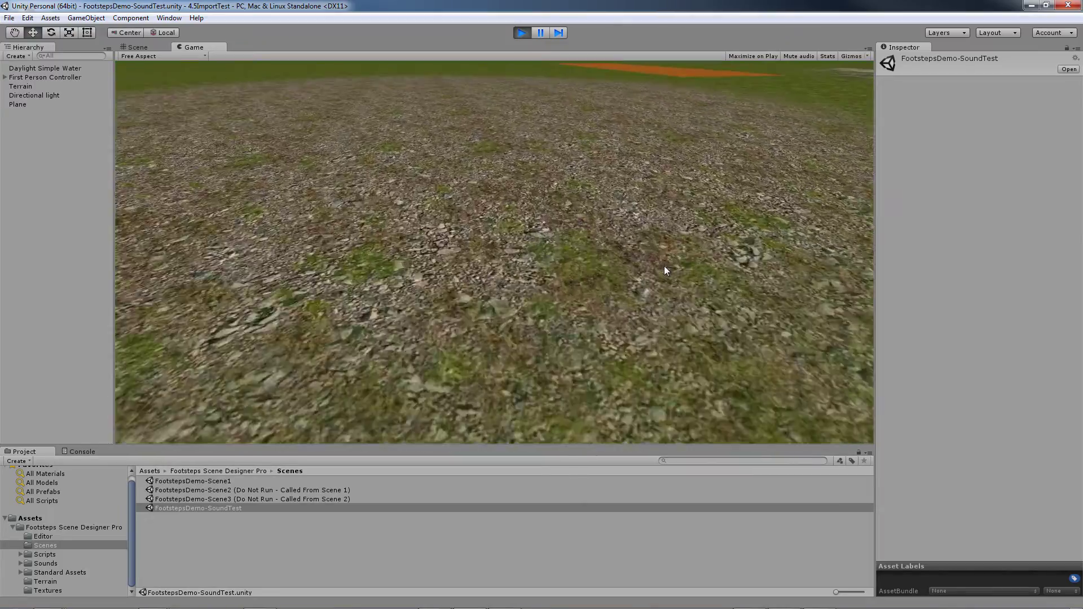
{"action": "key", "text": "w"}
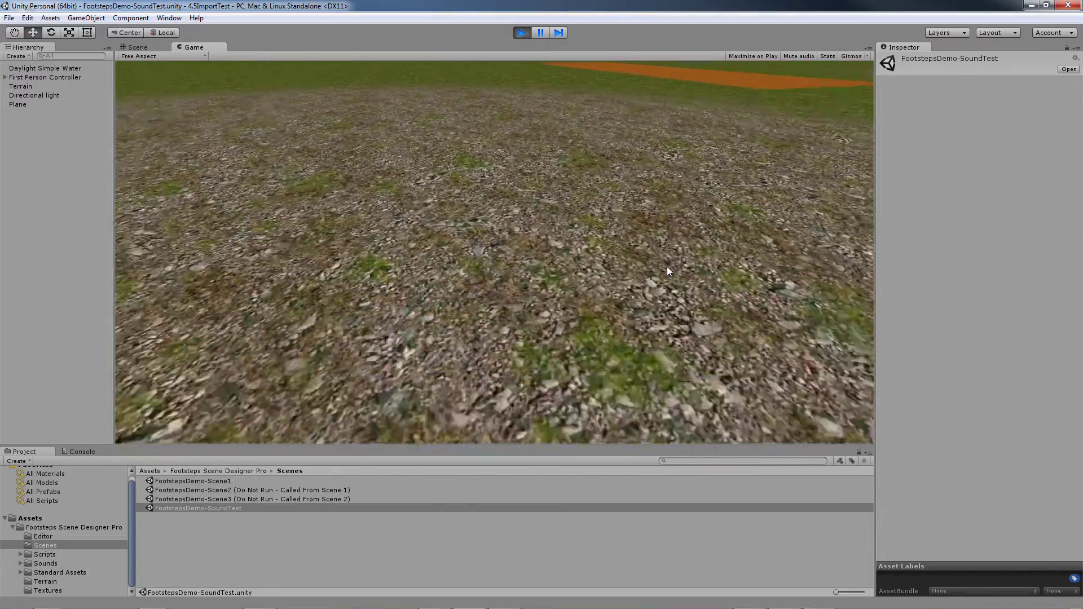
{"action": "key", "text": "w"}
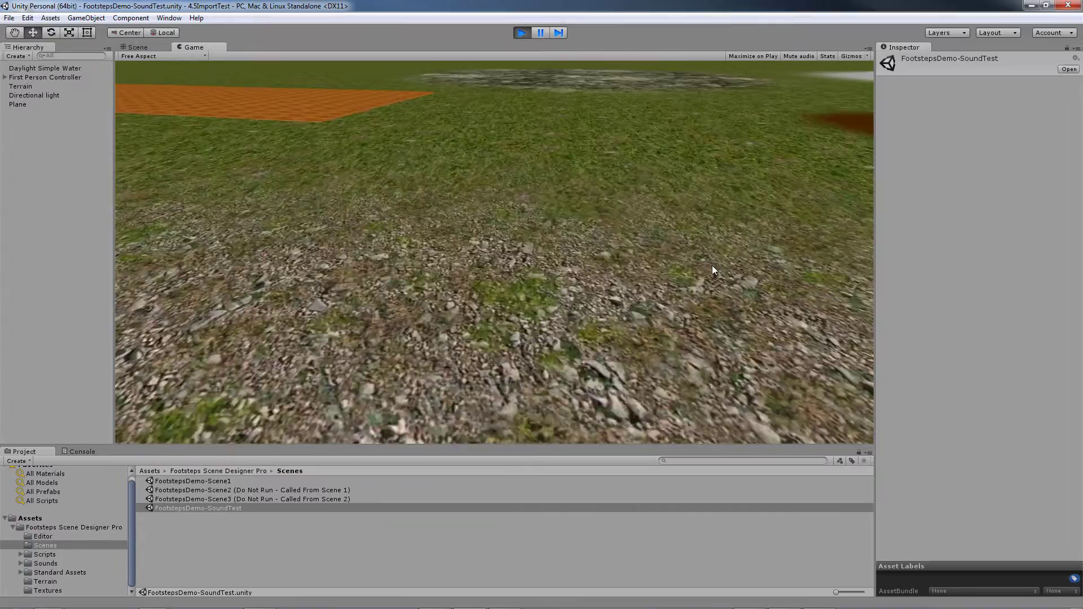
- Walk the character from the gravel over the grass and along the wooden plane and back to test the wood footsteps
{"action": "key", "text": "w"}
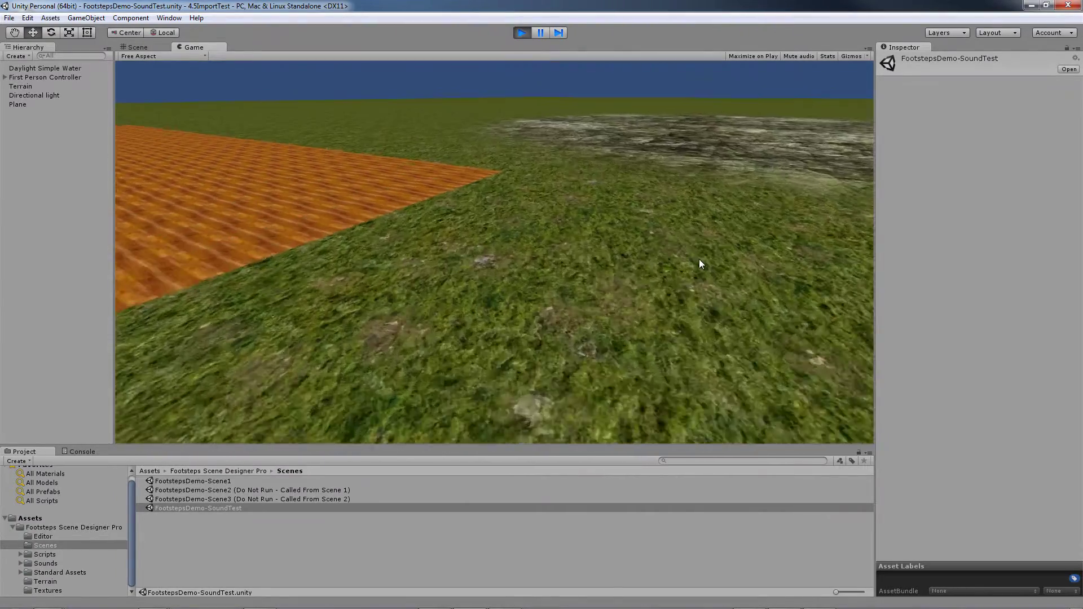
{"action": "key", "text": "w"}
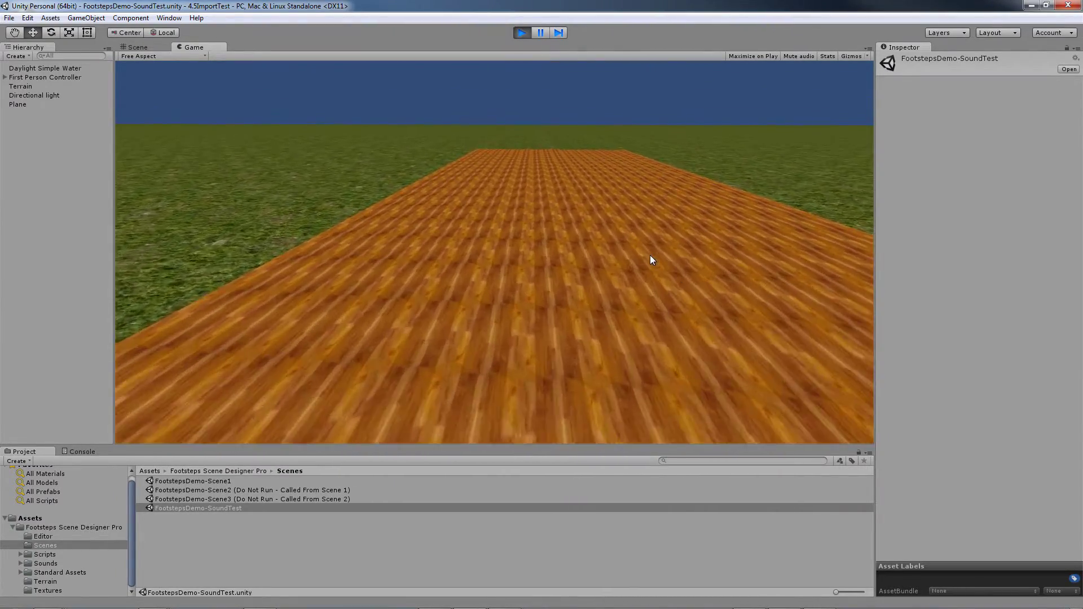
{"action": "key", "text": "w"}
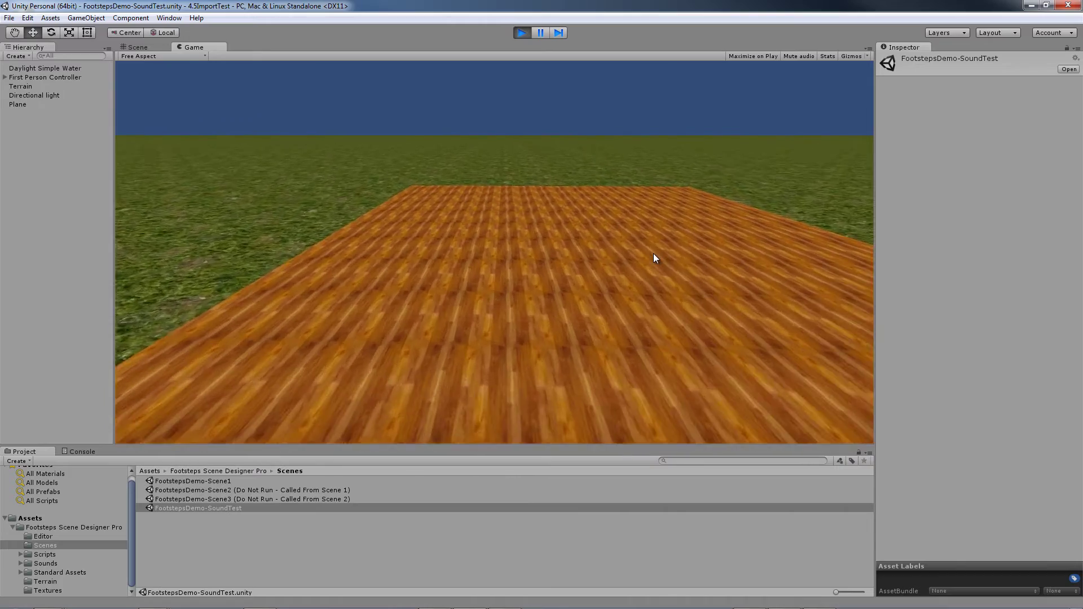
{"action": "key", "text": "w"}
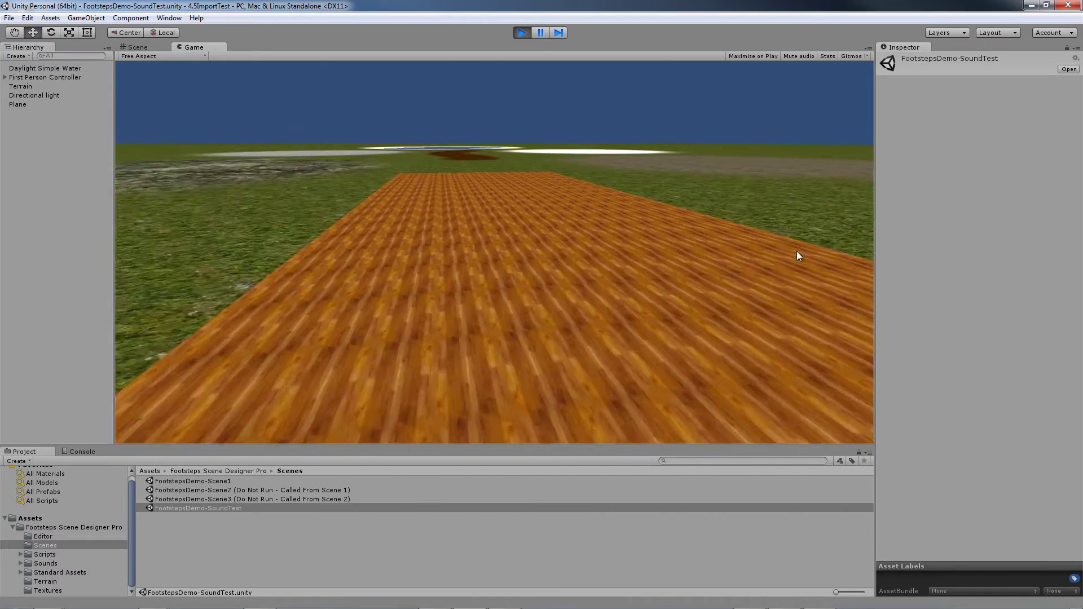
{"action": "key", "text": "w"}
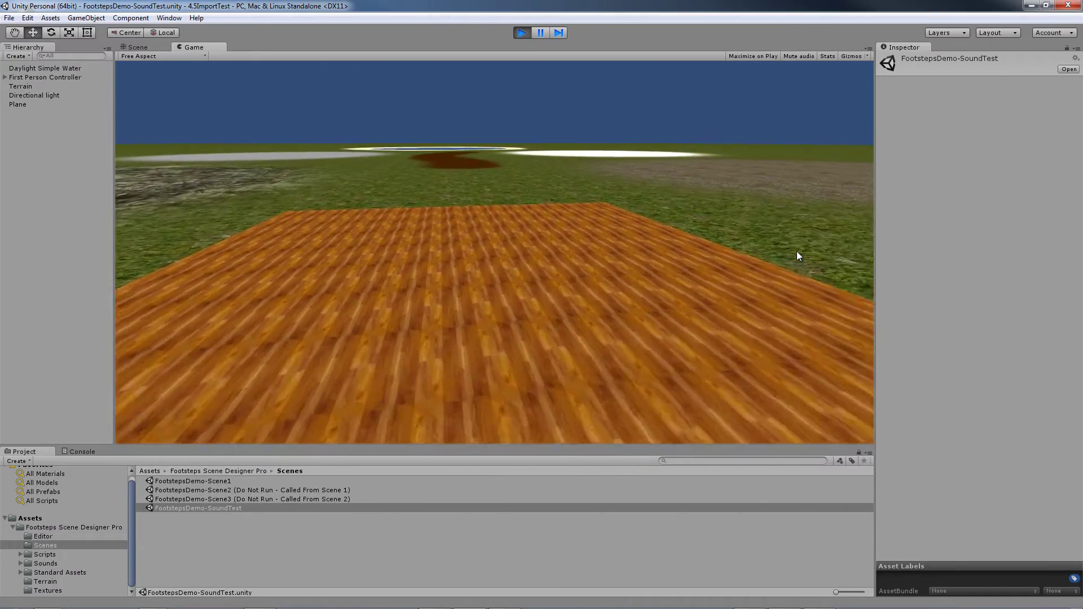
- Walk off the wooden plane across the grass onto the brown dirt path to test its footsteps, and end the playback
{"action": "key", "text": "w"}
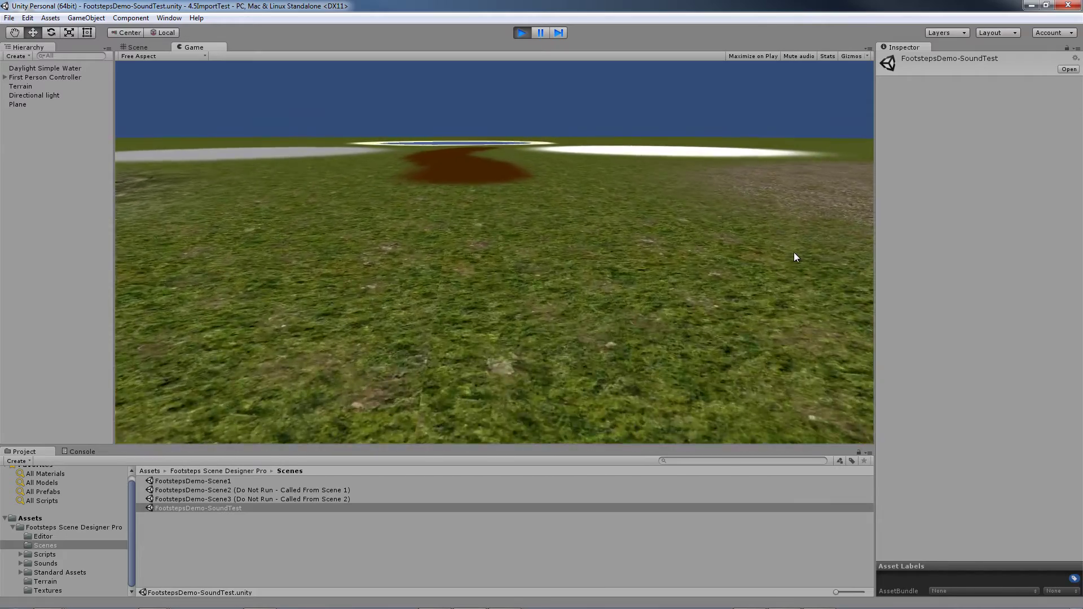
{"action": "key", "text": "w"}
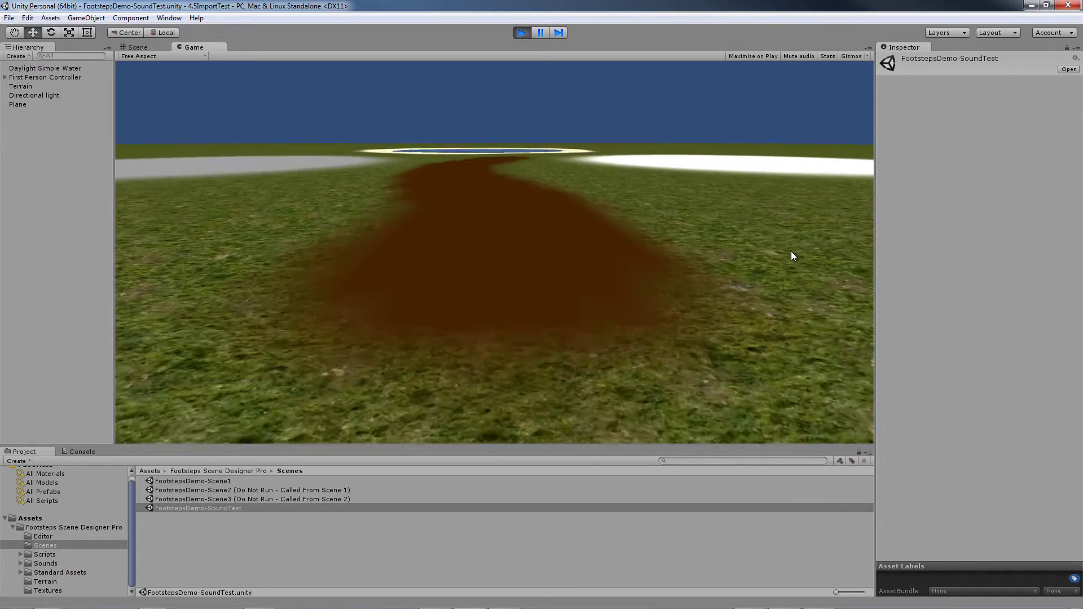
{"action": "key", "text": "w"}
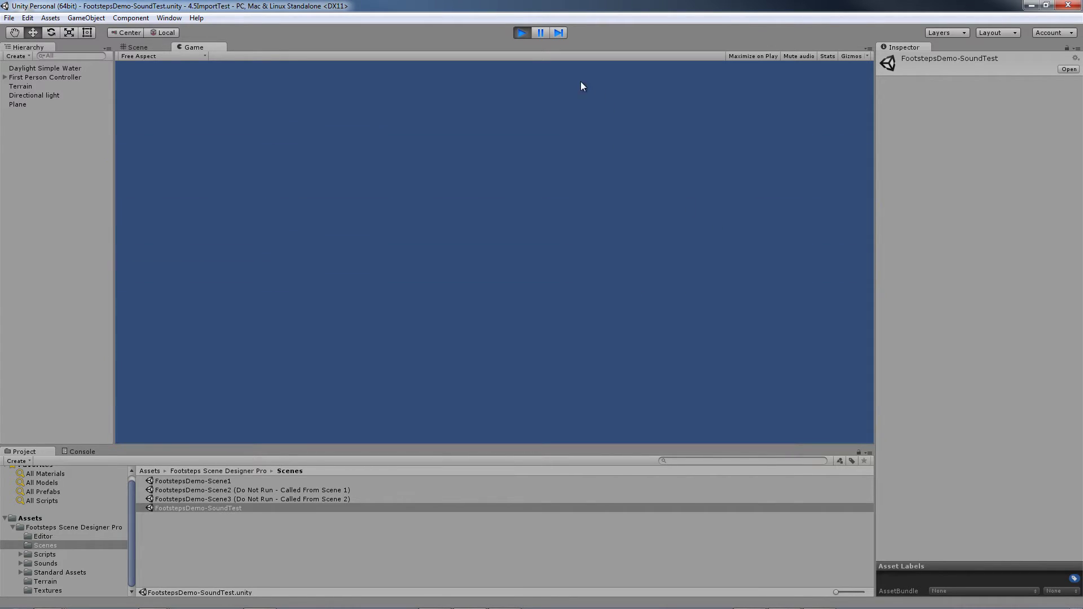
{"action": "left_click", "coordinate": [522, 32]}
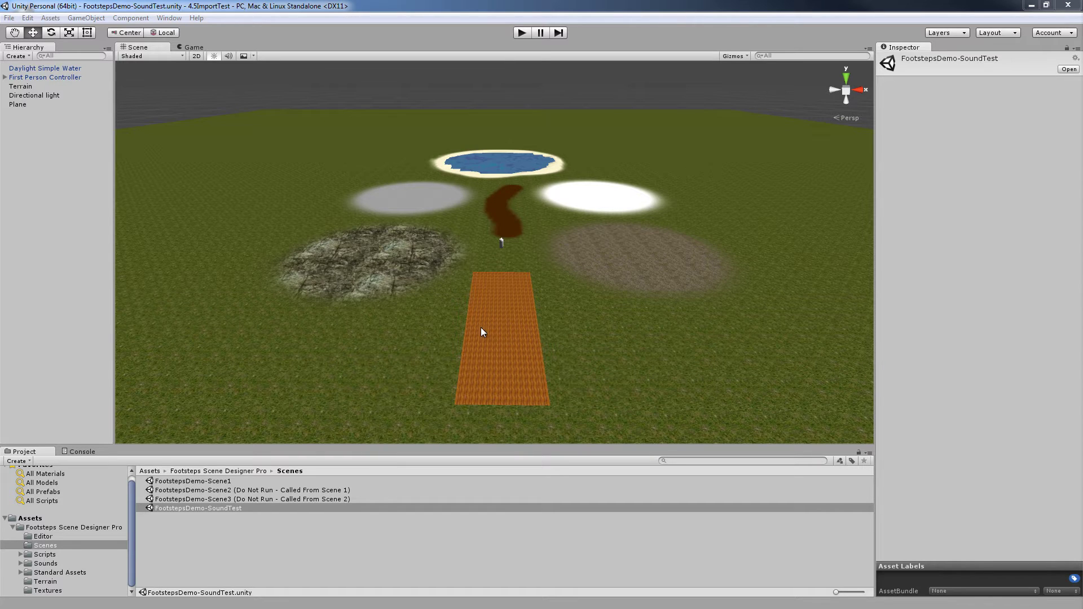
- Select the wooden plane and the pond water in the scene to inspect these objects
{"action": "left_click", "coordinate": [495, 335]}
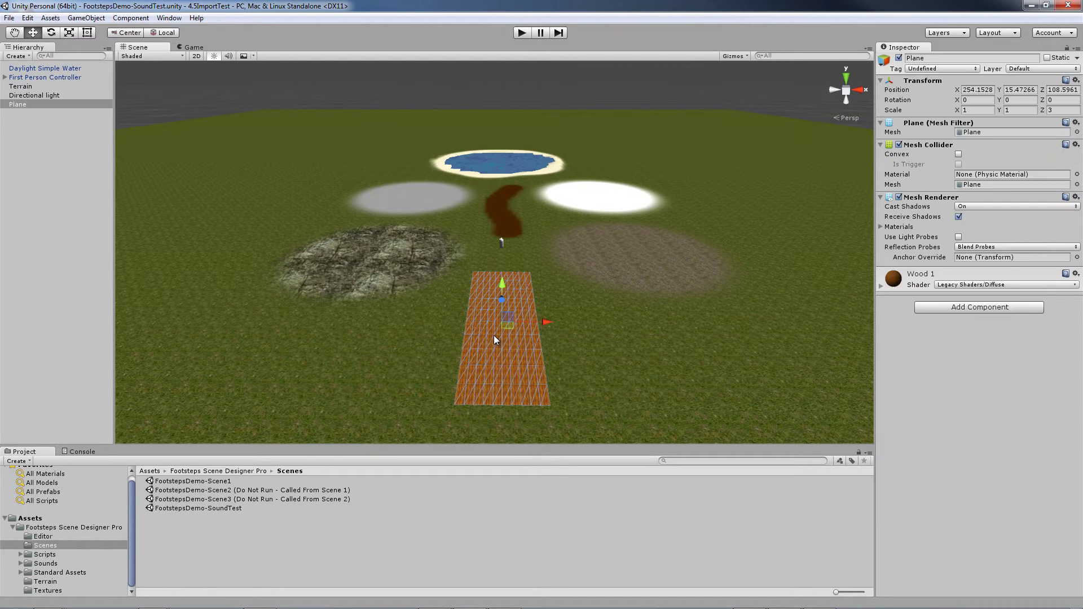
{"action": "left_click", "coordinate": [497, 164]}
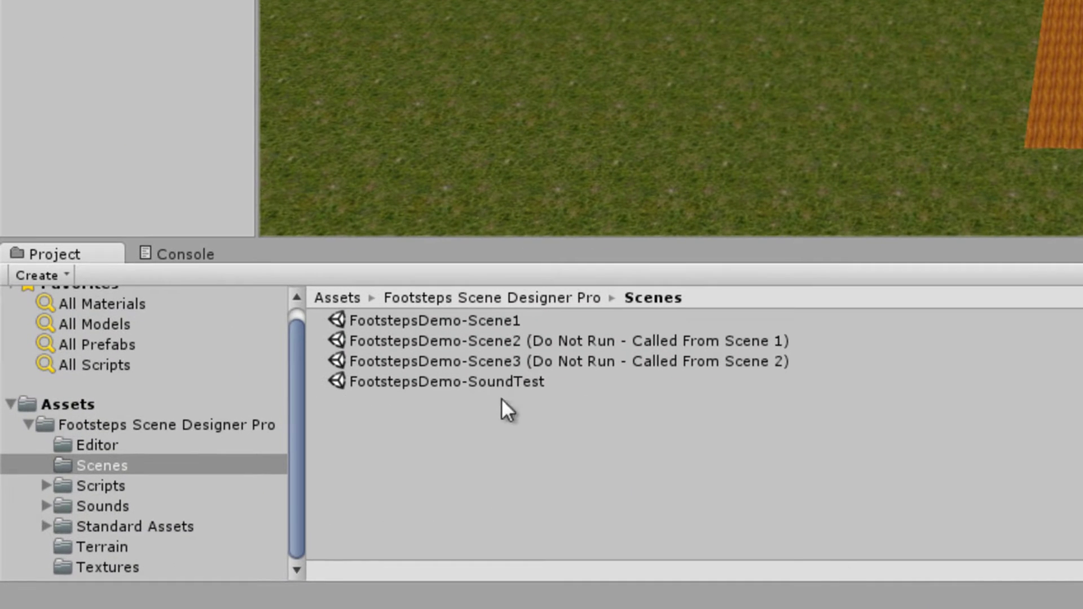
- Go over the FootstepsDemo-Scene1, Scene2 and Scene3 files and return to FootstepsDemo-Scene1
{"action": "left_click", "coordinate": [468, 322]}
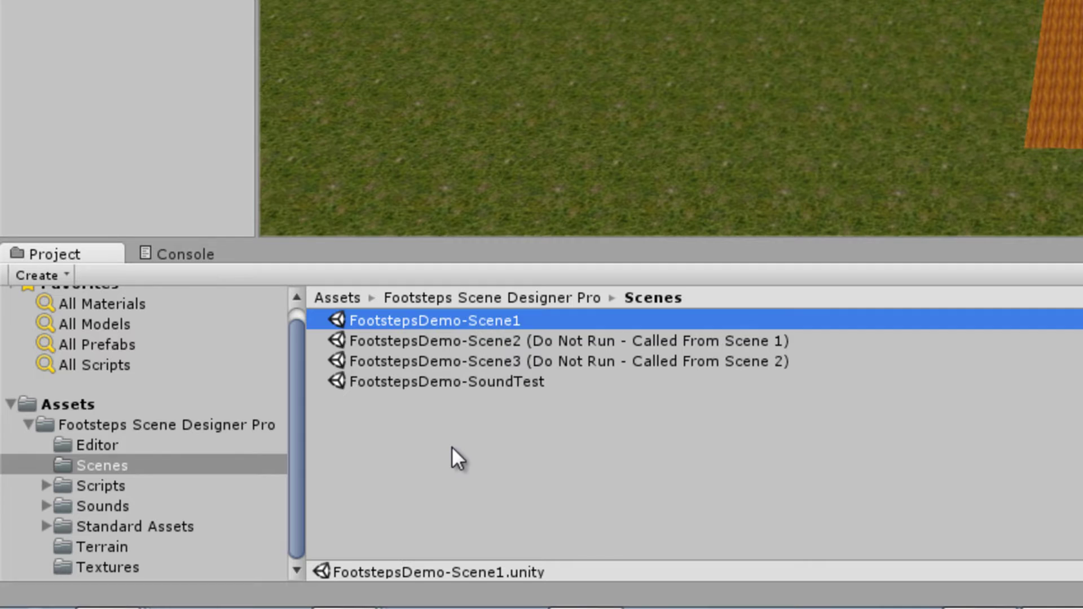
{"action": "left_click", "coordinate": [547, 342]}
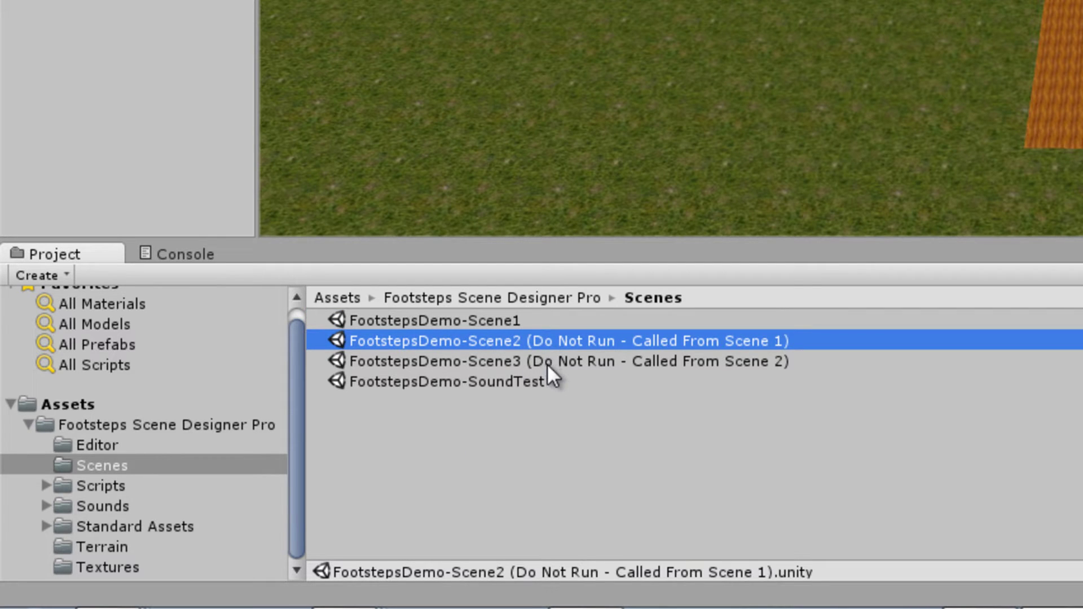
{"action": "left_click", "coordinate": [547, 362]}
{"action": "left_click", "coordinate": [530, 341]}
{"action": "left_click", "coordinate": [513, 321]}
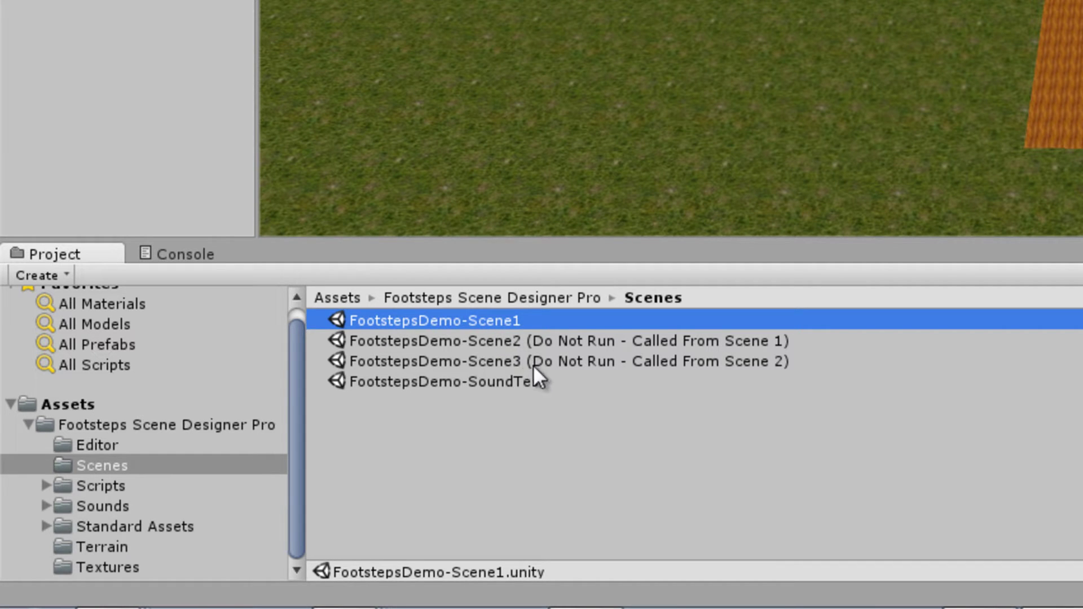
- Open the FootstepsDemo-Scene1 scene and examine the S and 1 shapes painted on its terrain
{"action": "double_click", "coordinate": [506, 321]}
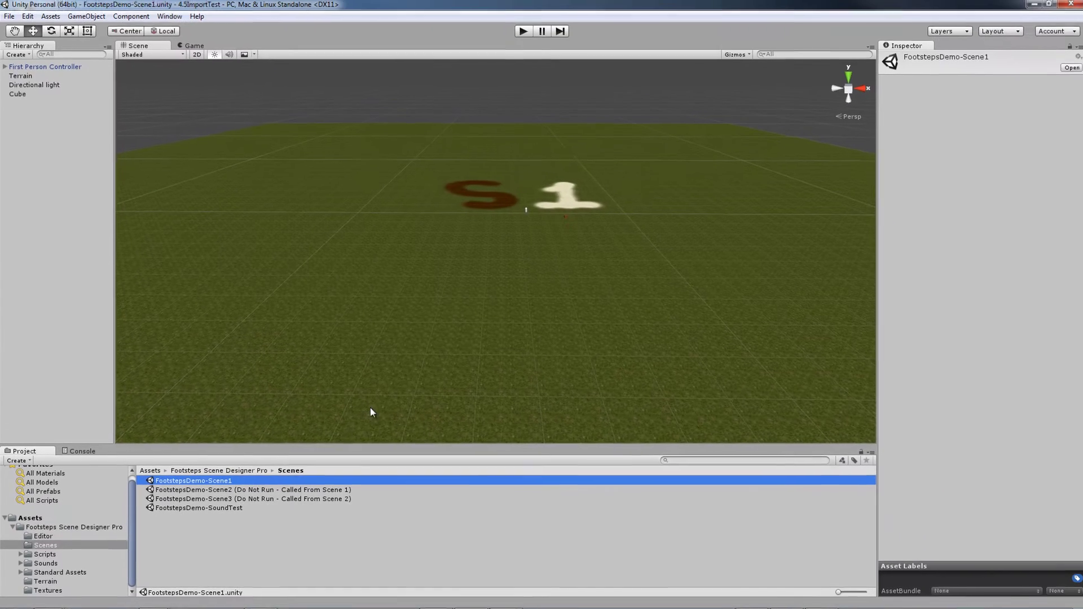
{"action": "left_click_drag", "start_coordinate": [519, 87], "coordinate": [547, 72], "text": "alt"}
{"action": "key", "text": "w"}
{"action": "right_click_drag", "start_coordinate": [548, 73], "coordinate": [509, 124]}
{"action": "scroll", "coordinate": [508, 126], "scroll_direction": "down", "scroll_amount": 8}
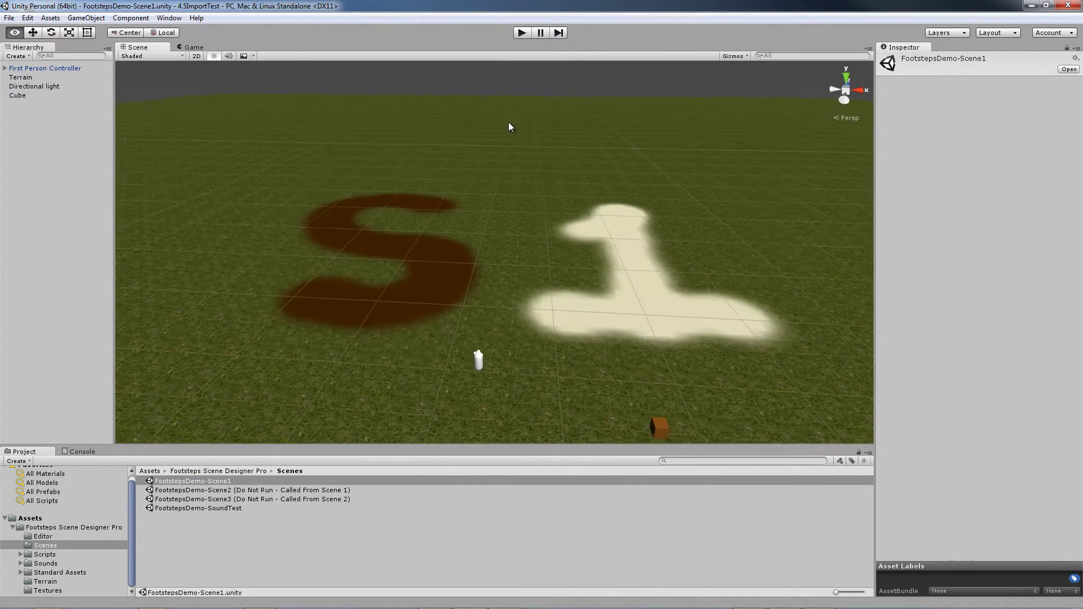
{"action": "left_click_drag", "start_coordinate": [508, 127], "coordinate": [513, 127], "text": "alt"}
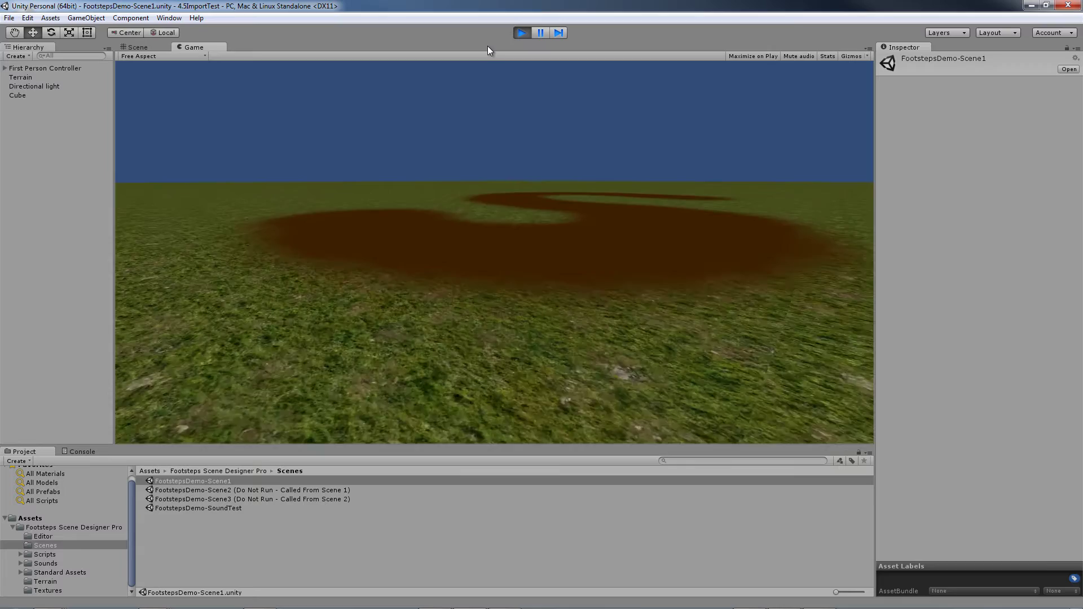
- Play FootstepsDemo-Scene1, walking over the dirt S and sand 1 and into the transporter cube
{"action": "key", "text": "w"}
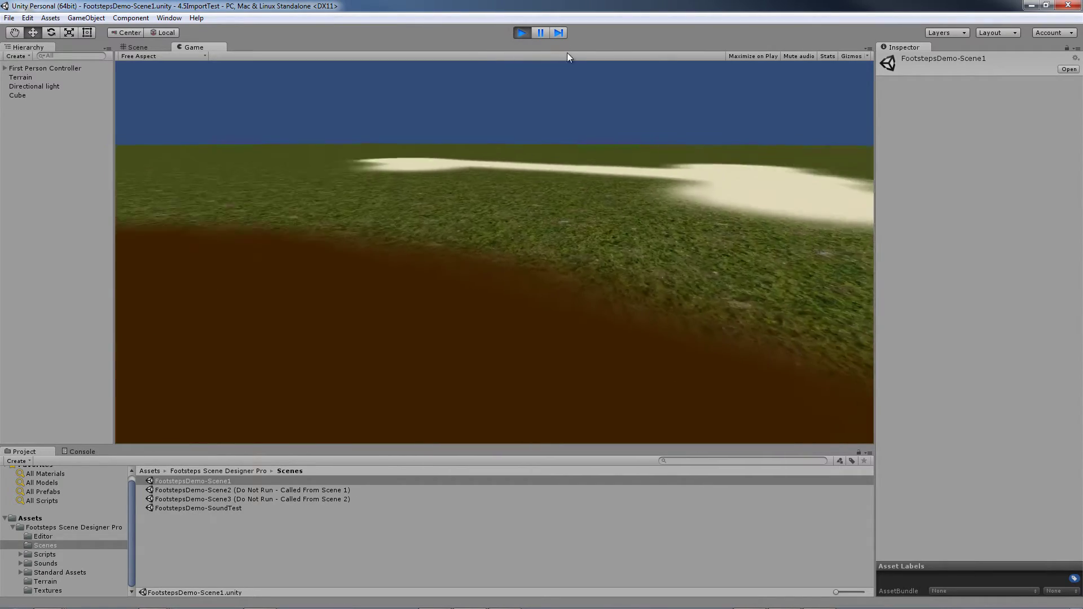
{"action": "key", "text": "w"}
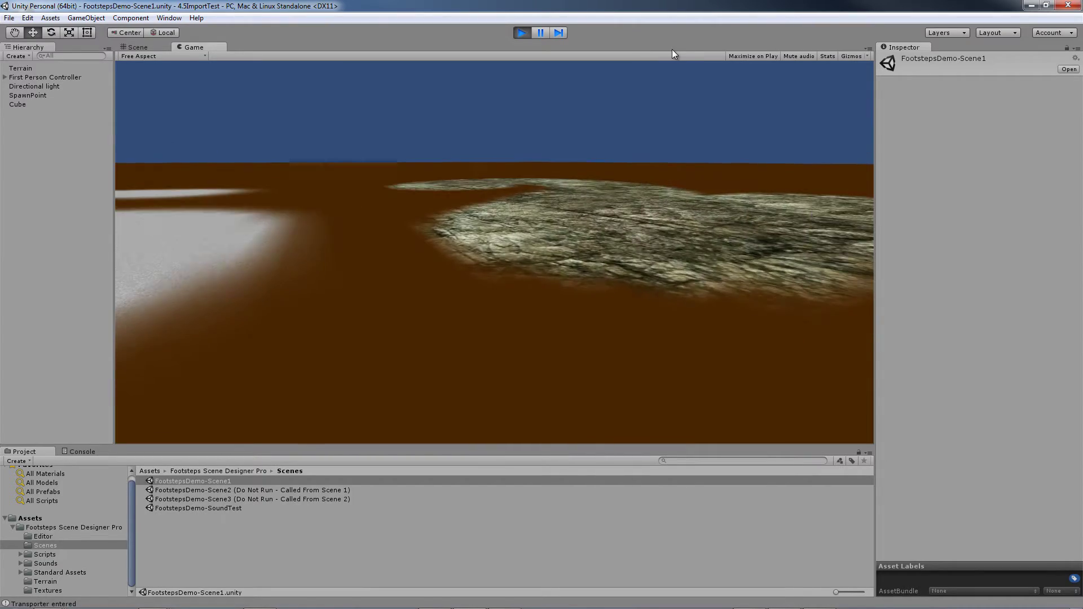
- Walk across the grey gravel S and the rock shape in the second scene, and enter its transporter cube
{"action": "key", "text": "w"}
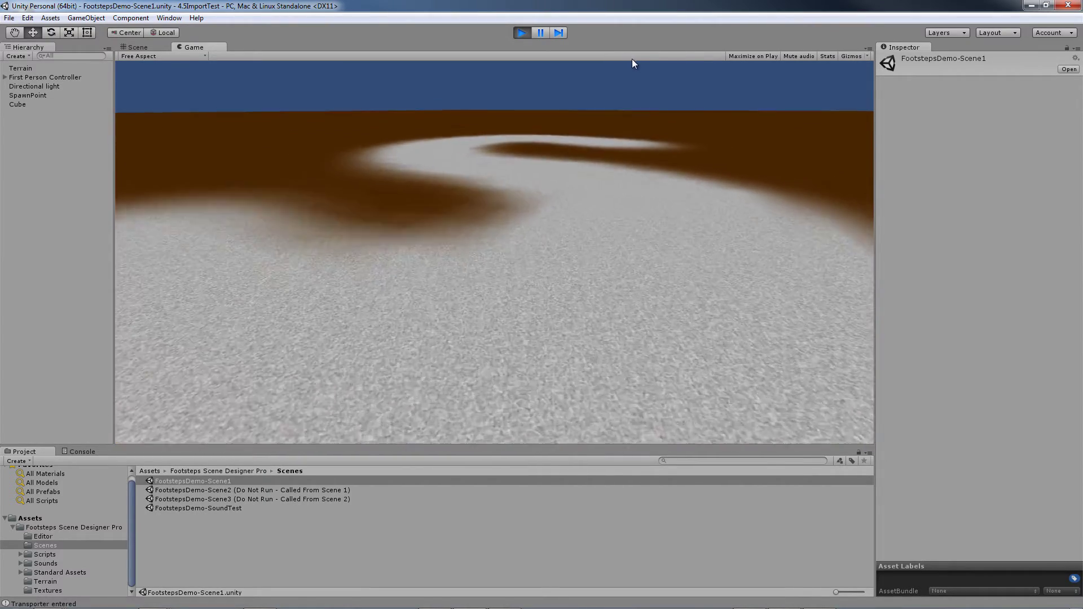
{"action": "key", "text": "w"}
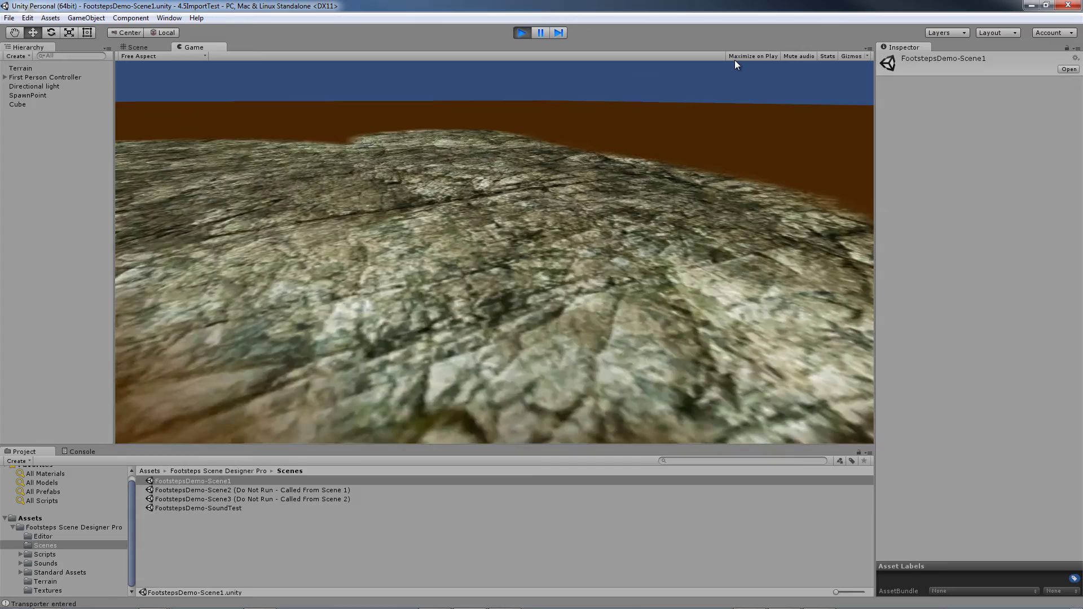
{"action": "key", "text": "w"}
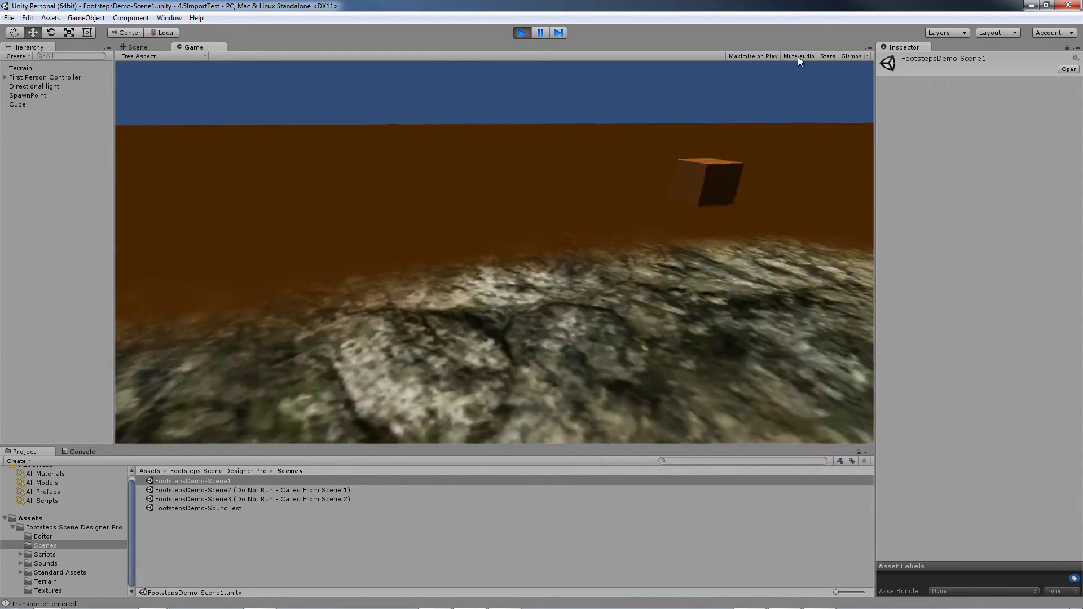
{"action": "key", "text": "w"}
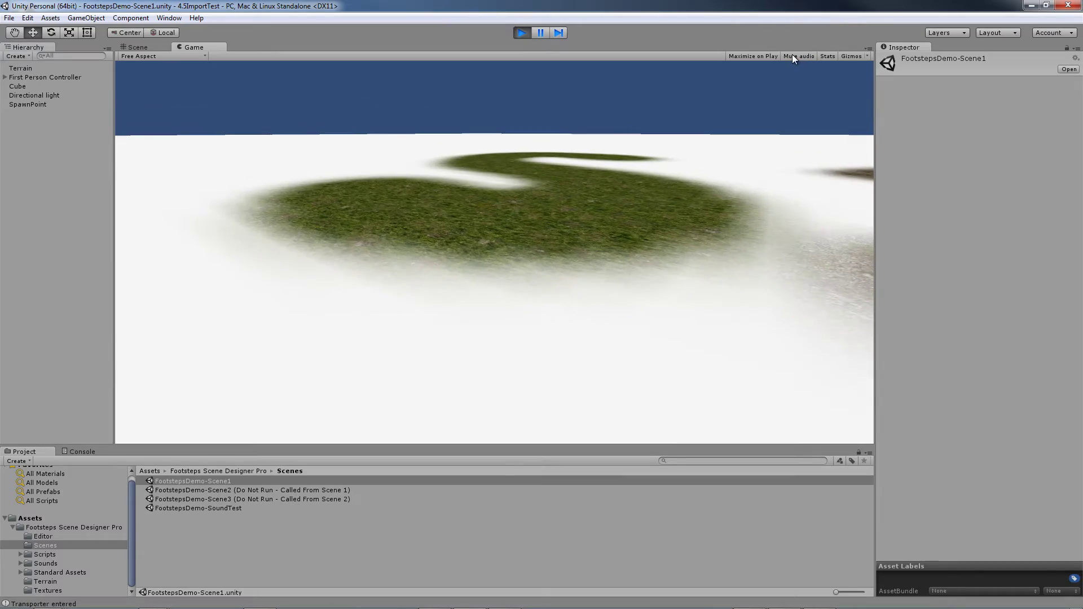
- Walk across the grass S and the leaf-textured 3 in the snowy third scene to test their footsteps, and end the playback
{"action": "key", "text": "w"}
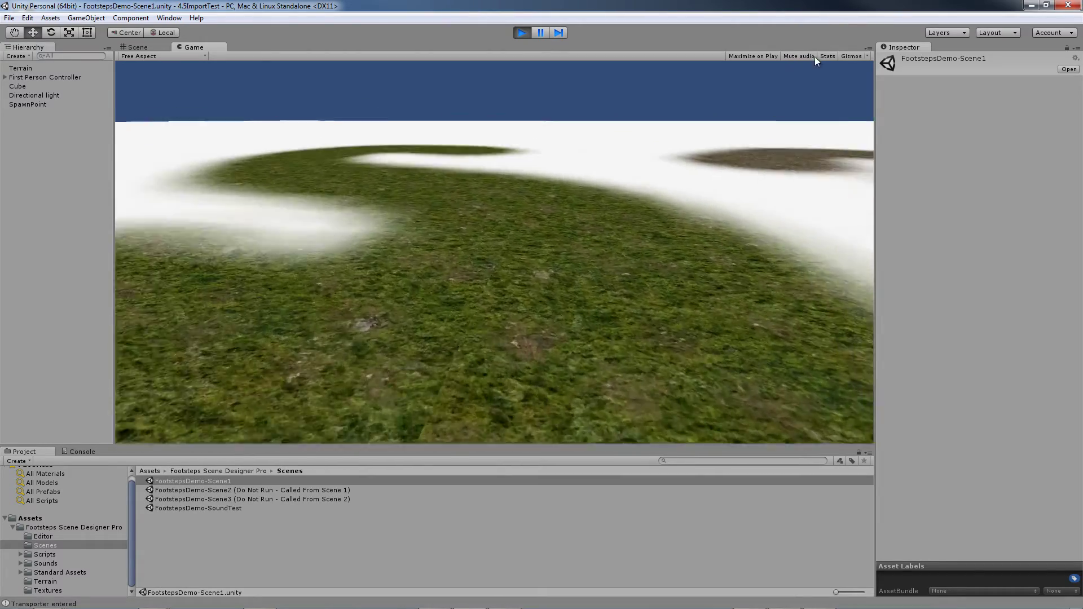
{"action": "key", "text": "w"}
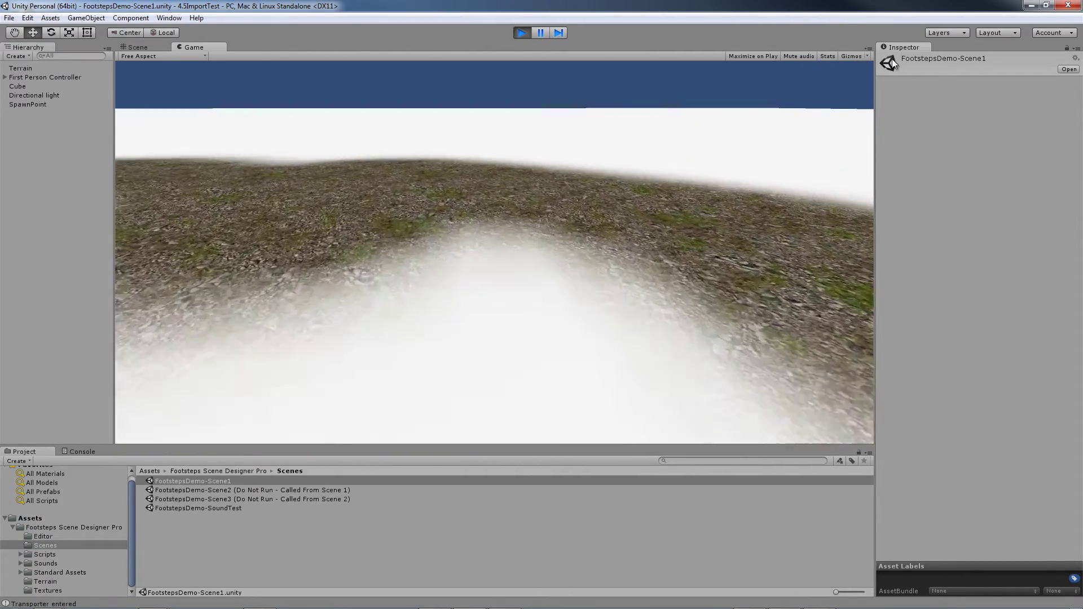
{"action": "key", "text": "w"}
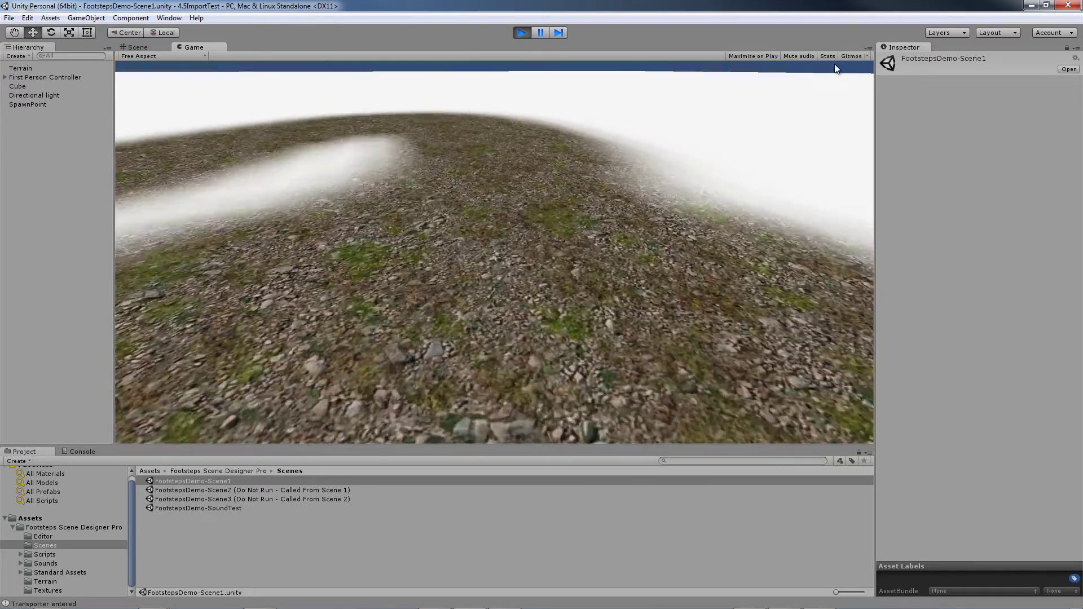
{"action": "key", "text": "w"}
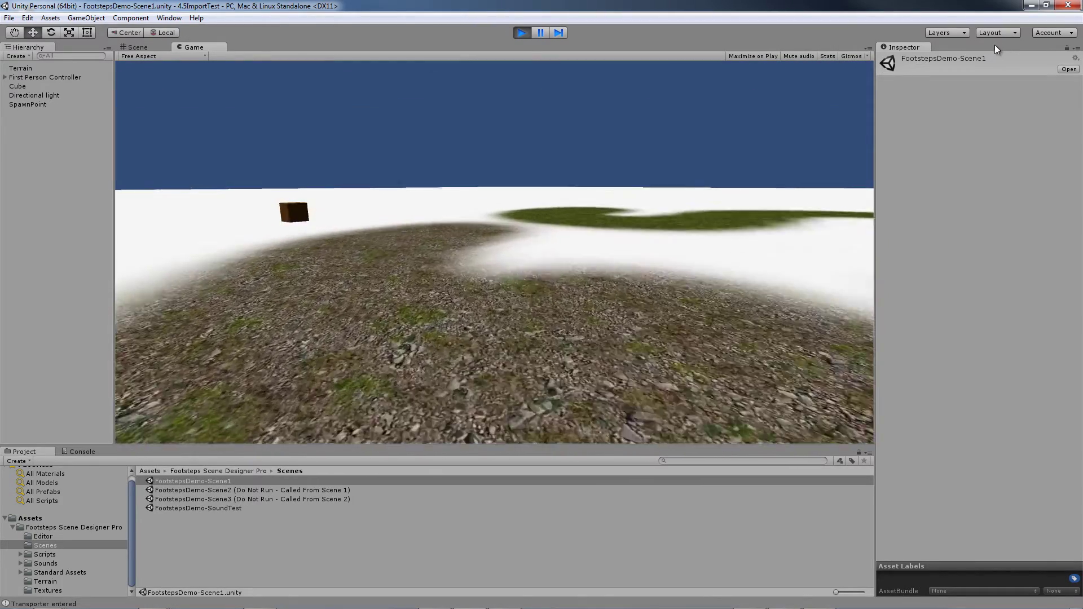
{"action": "key", "text": "ctrl+p"}
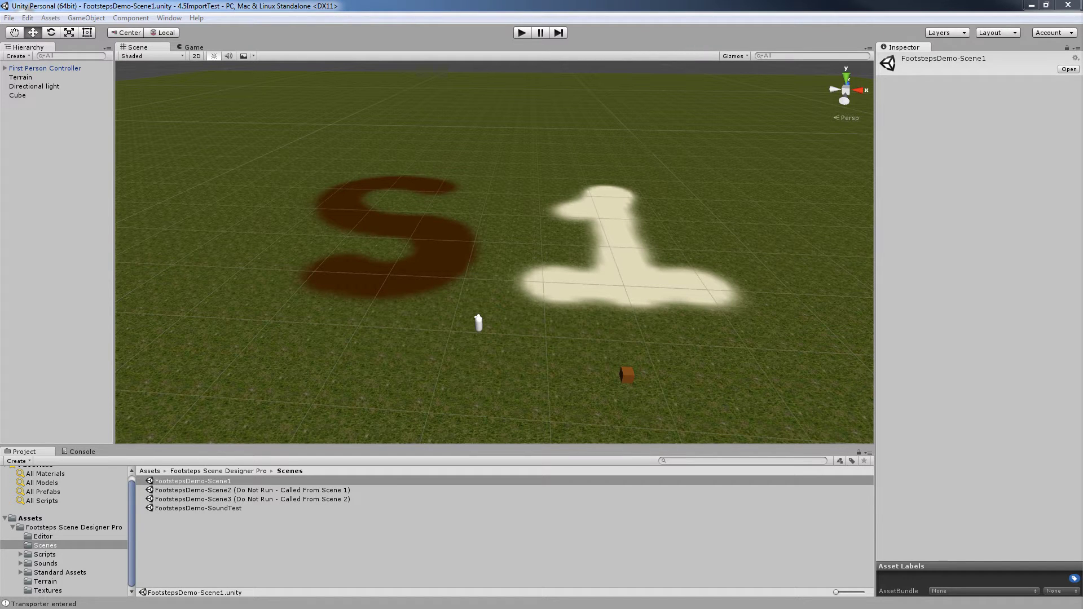
- Review the Terrain Sound assignments on the Terrain object of FootstepsDemo-Scene1, Scene2 and Scene3 in turn
{"action": "left_click", "coordinate": [25, 78]}
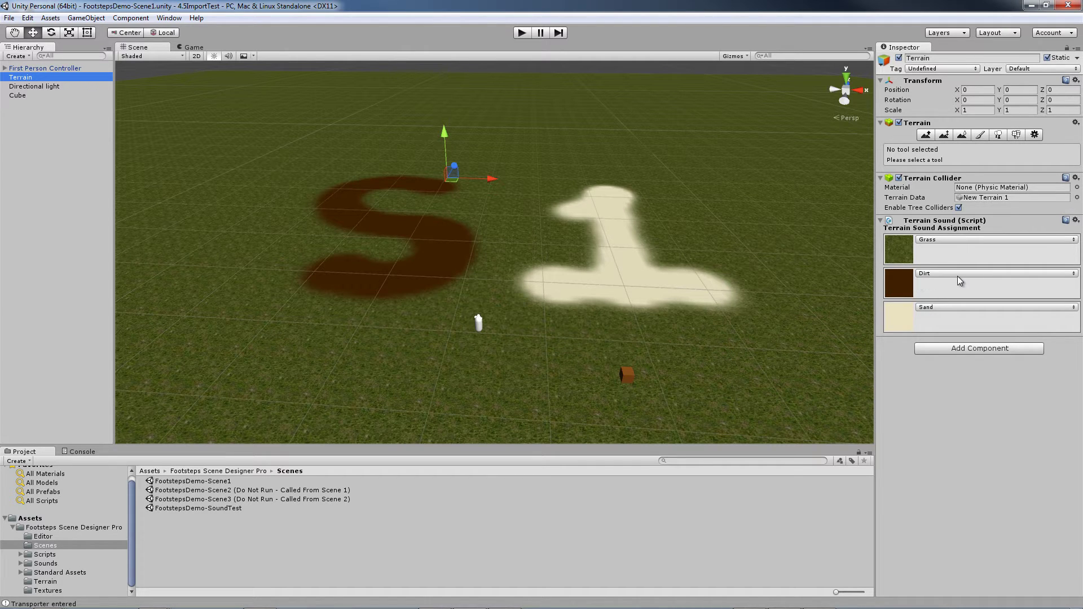
{"action": "left_click", "coordinate": [330, 490]}
{"action": "double_click", "coordinate": [330, 491]}
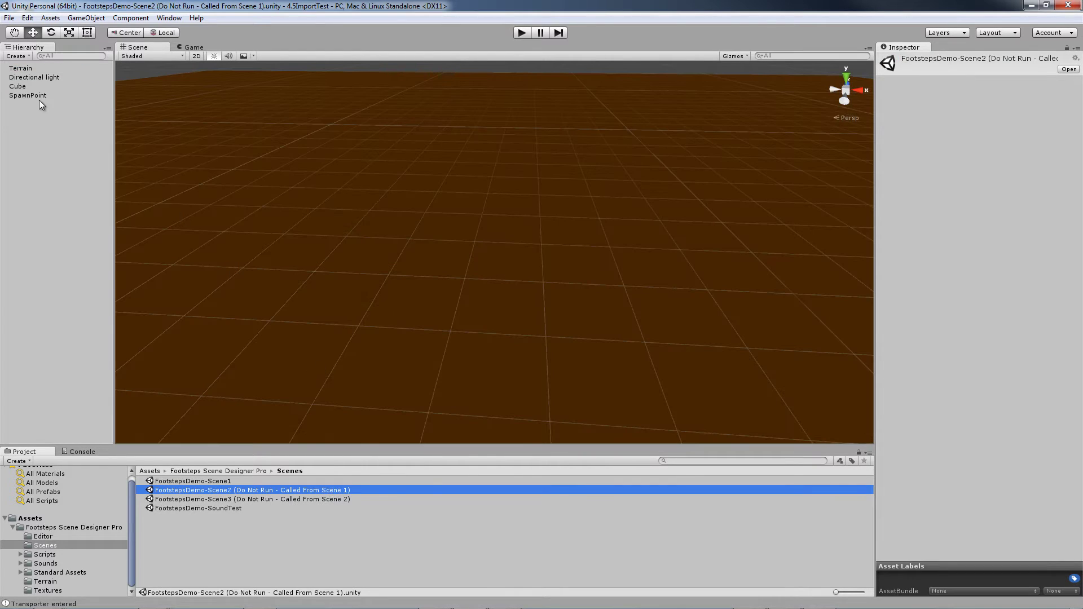
{"action": "left_click", "coordinate": [25, 68]}
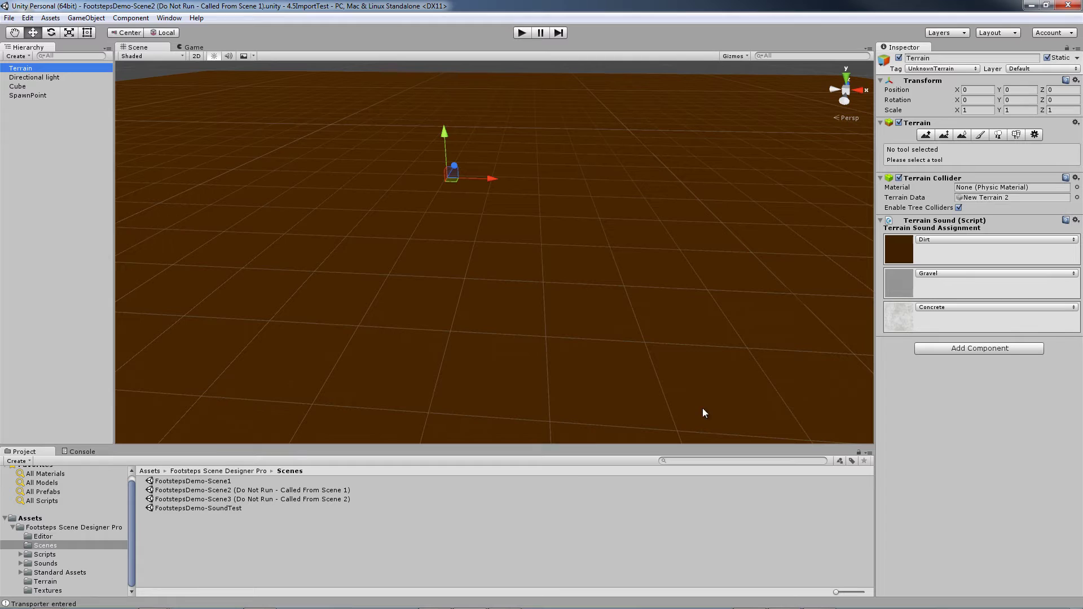
{"action": "double_click", "coordinate": [299, 500]}
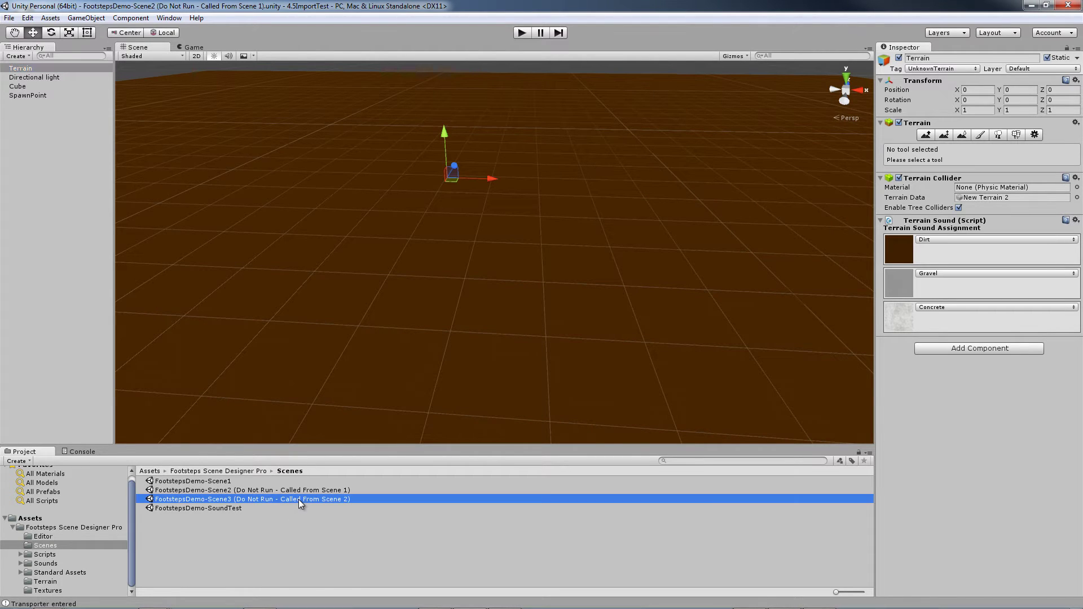
{"action": "left_click", "coordinate": [23, 68]}
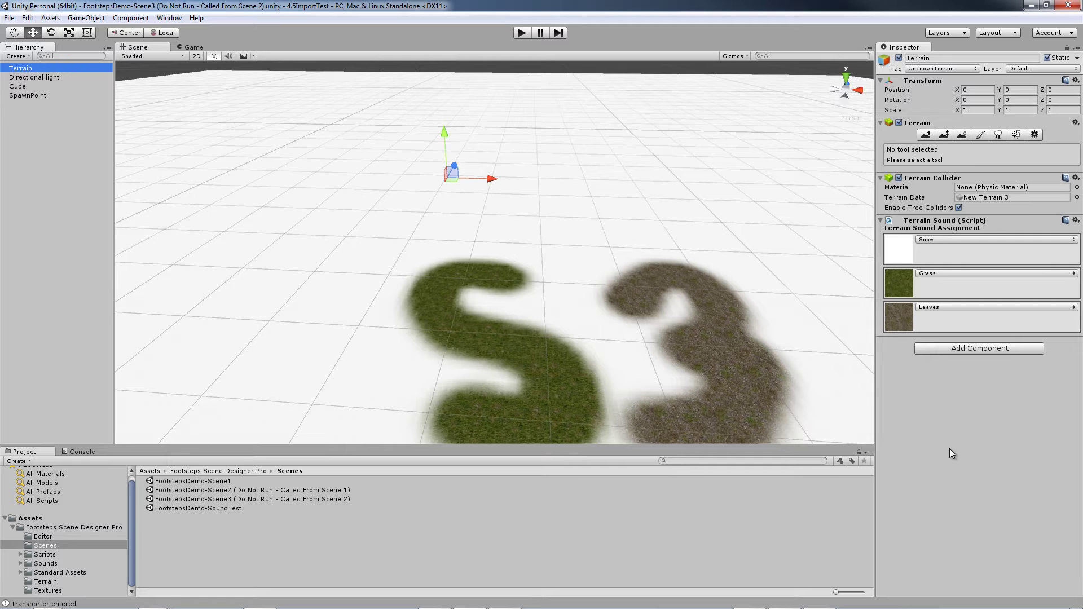
- Assign the Broken Glass sound to the dark brown dirt texture on the Terrain object of FootstepsDemo-Scene1
{"action": "double_click", "coordinate": [235, 481]}
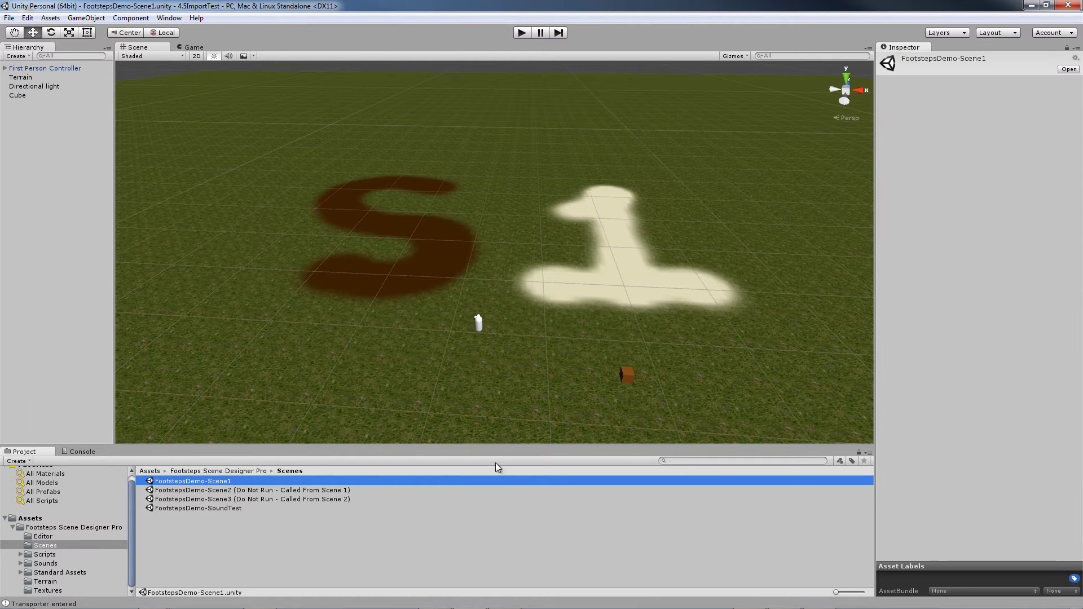
{"action": "left_click", "coordinate": [22, 78]}
{"action": "left_click", "coordinate": [966, 276]}
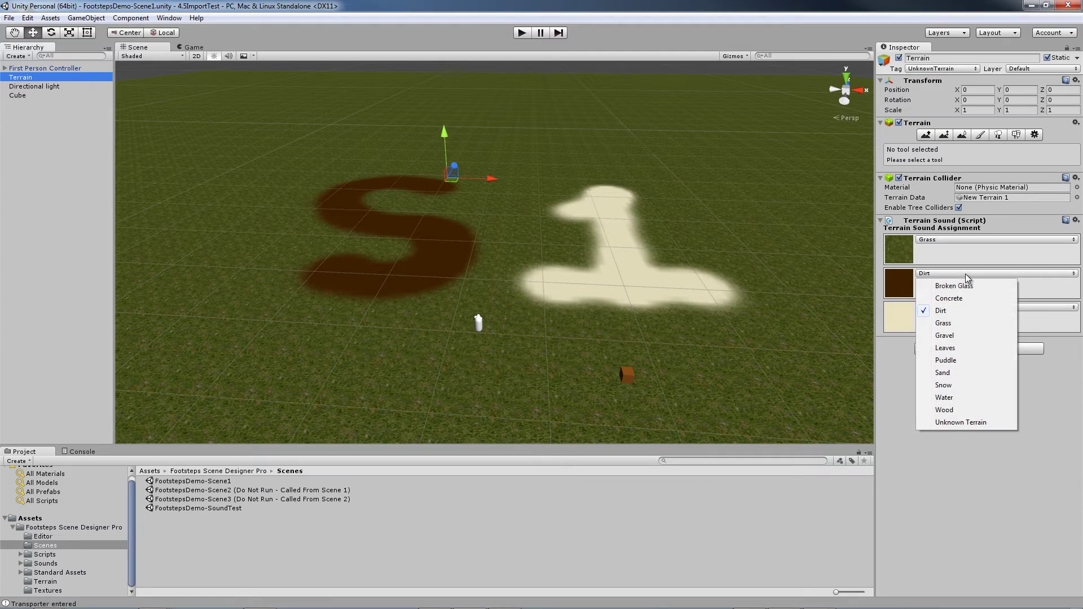
{"action": "left_click", "coordinate": [953, 287]}
- Play the scene, walk across the brown S to test its footstep sound, enter the transporter cube, and end the playback
{"action": "left_click", "coordinate": [521, 34]}
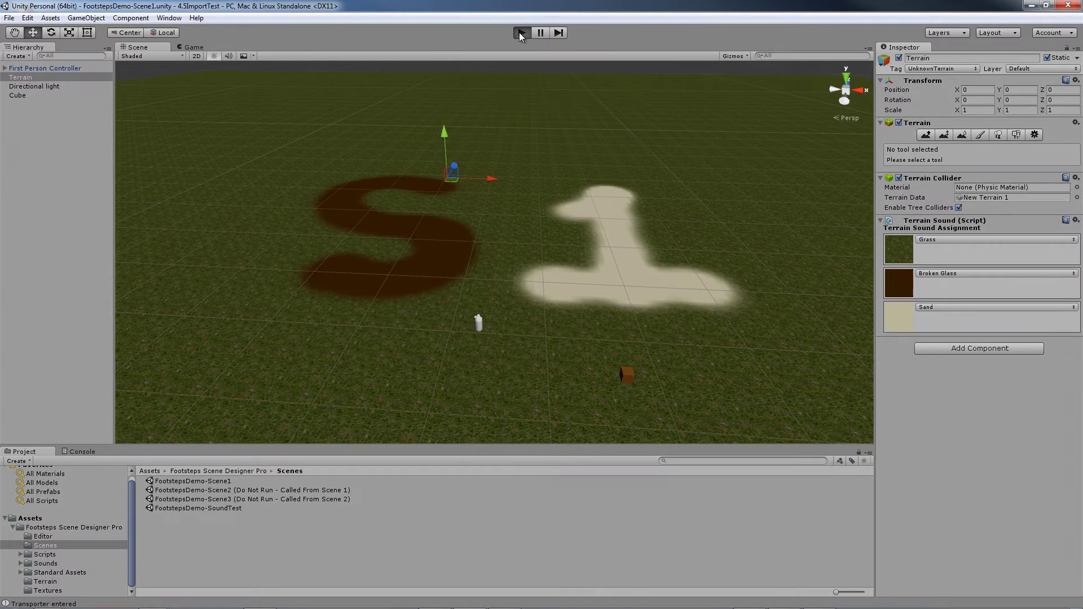
{"action": "key", "text": "w"}
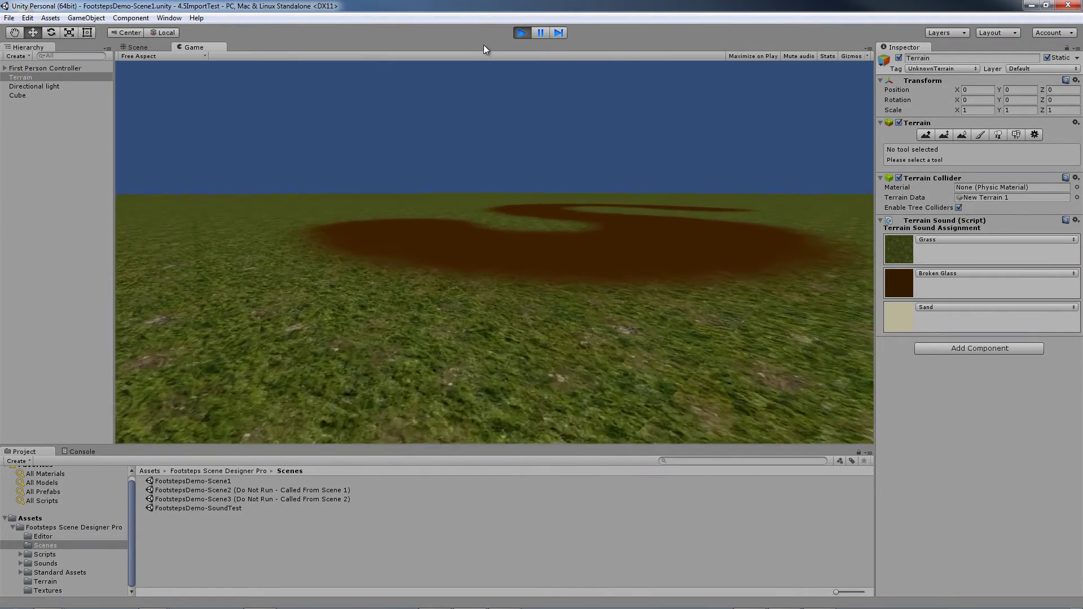
{"action": "key", "text": "w"}
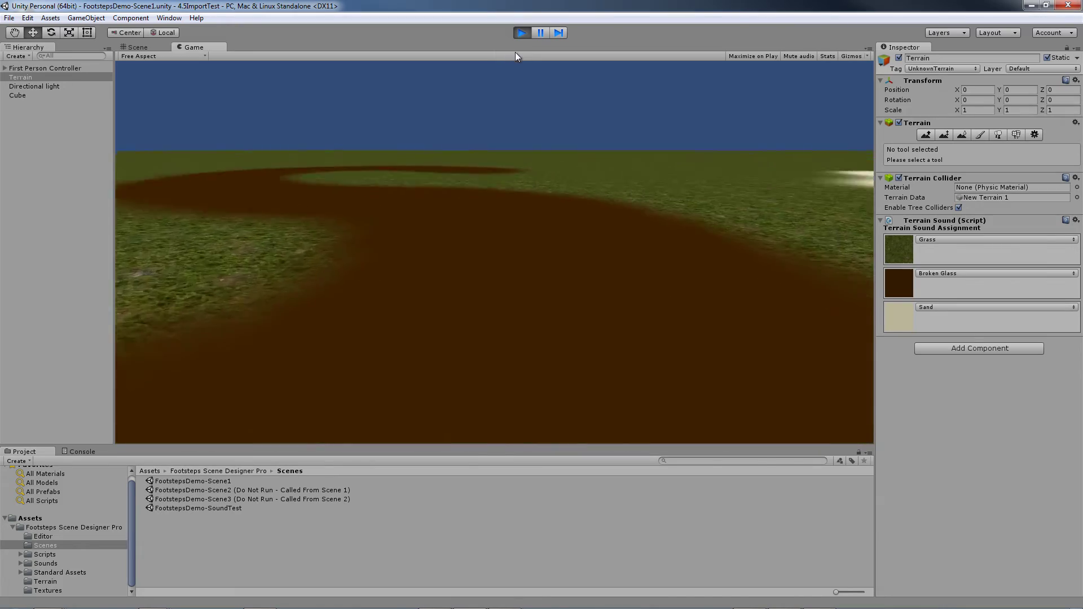
{"action": "key", "text": "w"}
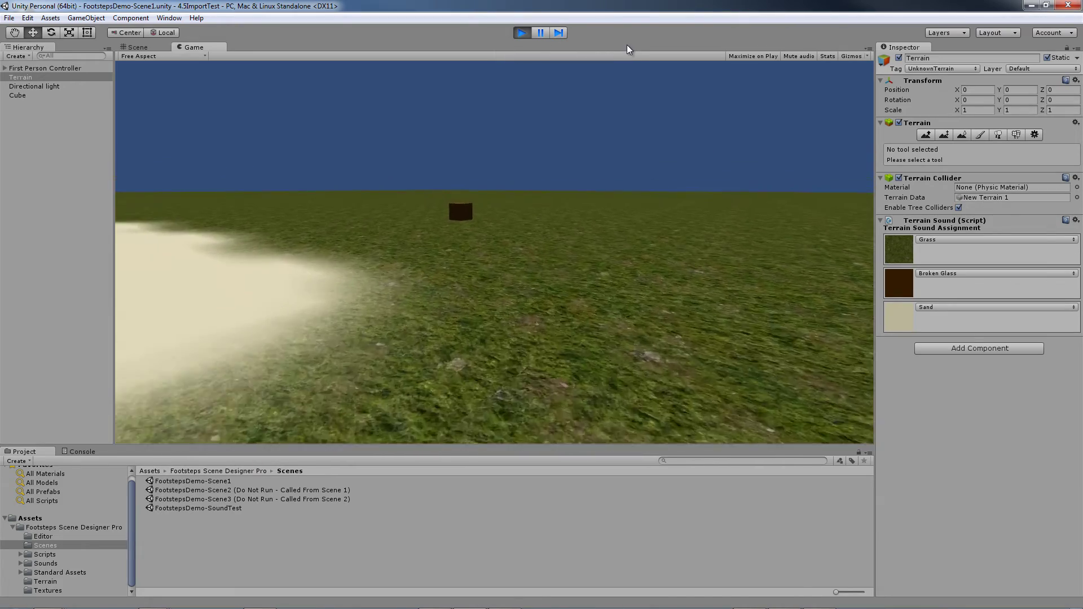
{"action": "key", "text": "w"}
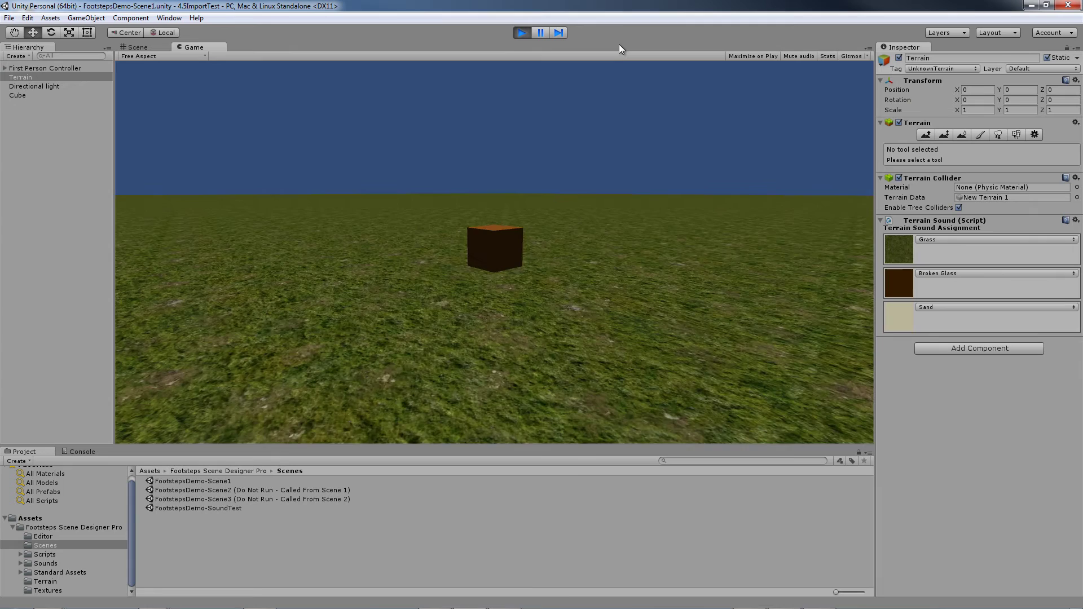
{"action": "key", "text": "w"}
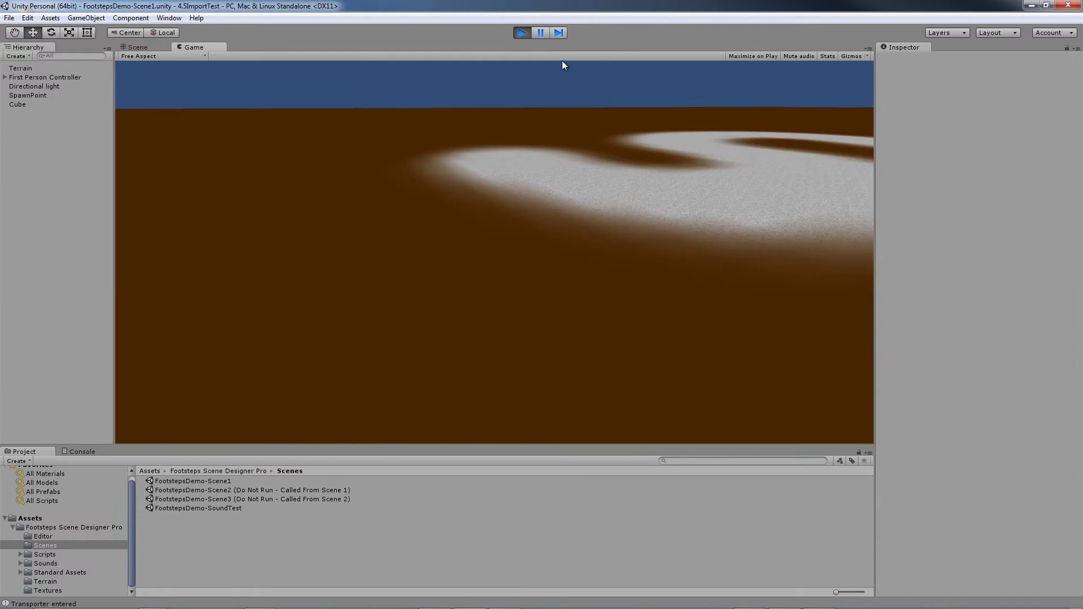
{"action": "key", "text": "w"}
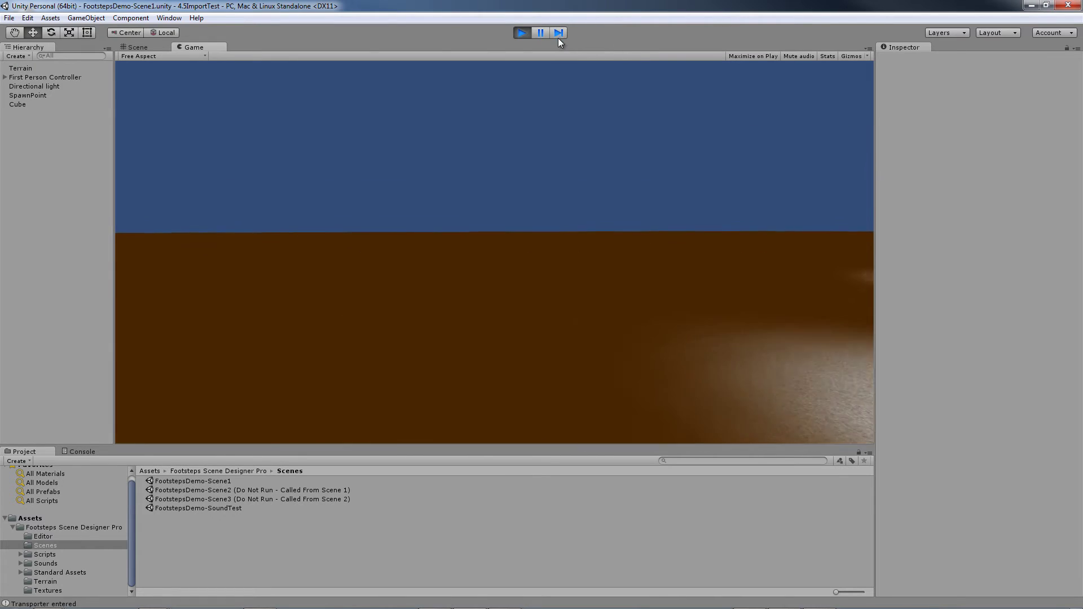
{"action": "left_click", "coordinate": [525, 35]}
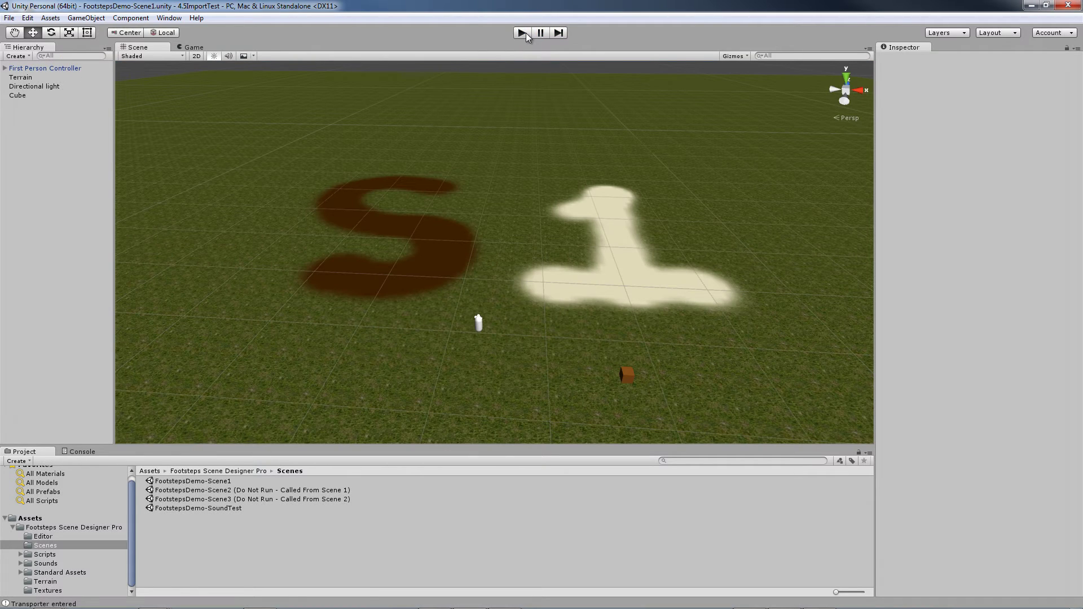
{"action": "left_click", "coordinate": [225, 490]}
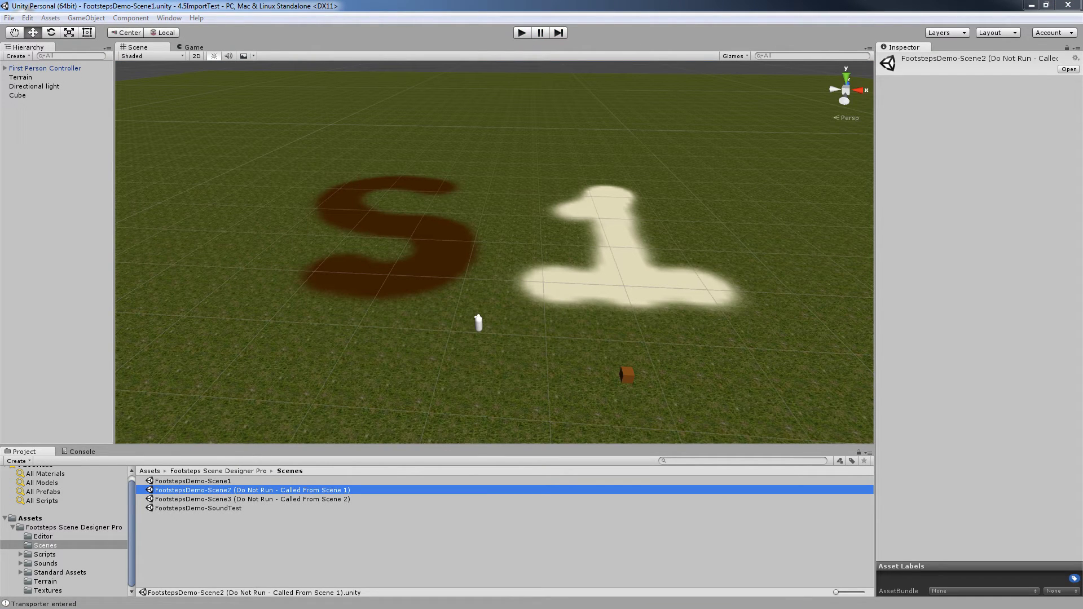
{"action": "left_click", "coordinate": [229, 481]}
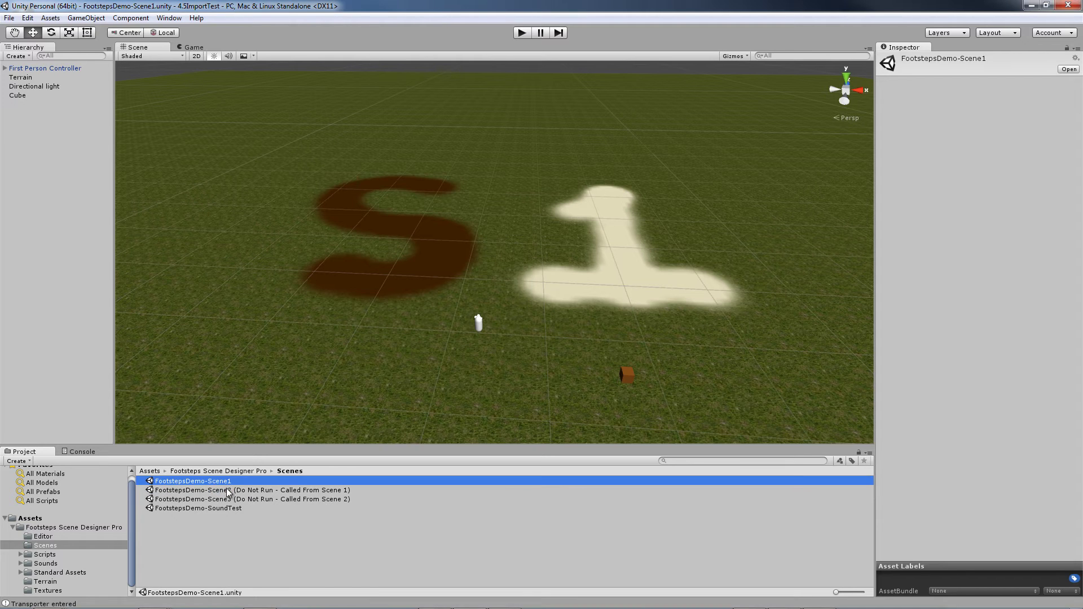
{"action": "left_click", "coordinate": [229, 491]}
{"action": "left_click", "coordinate": [239, 499]}
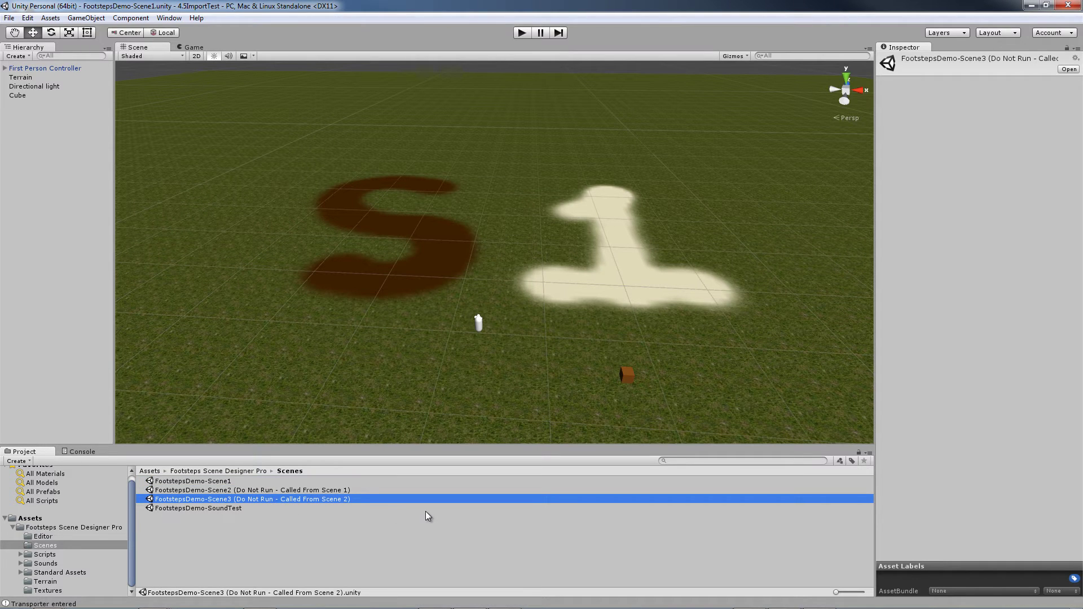
- Play FootstepsDemo-Scene1, walk into the transporter cube to test the change to the second scene, and end the playback
{"action": "left_click", "coordinate": [522, 34]}
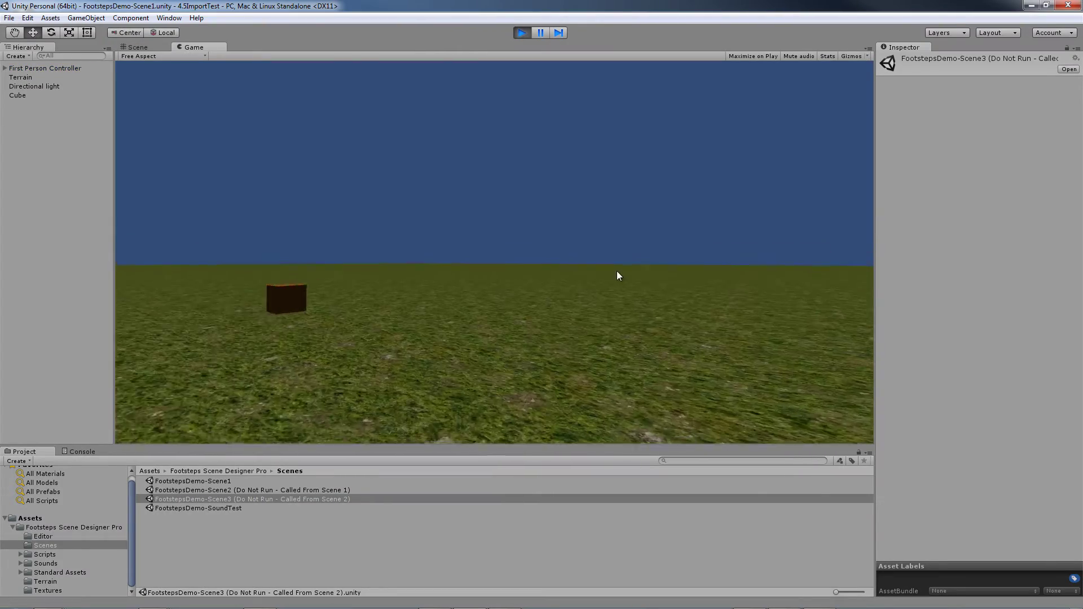
{"action": "key", "text": "w"}
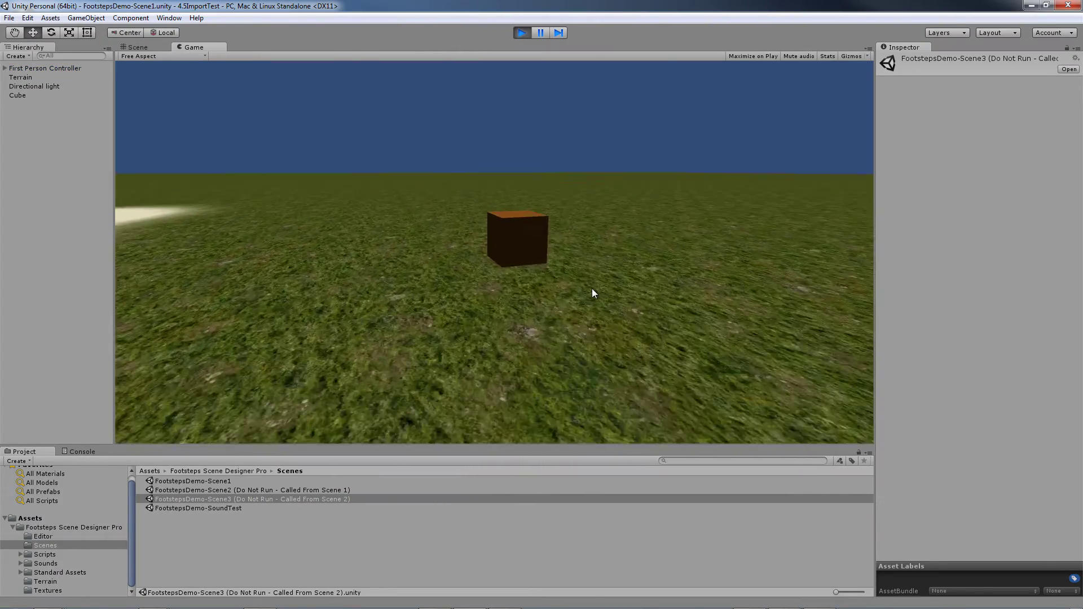
{"action": "key", "text": "w"}
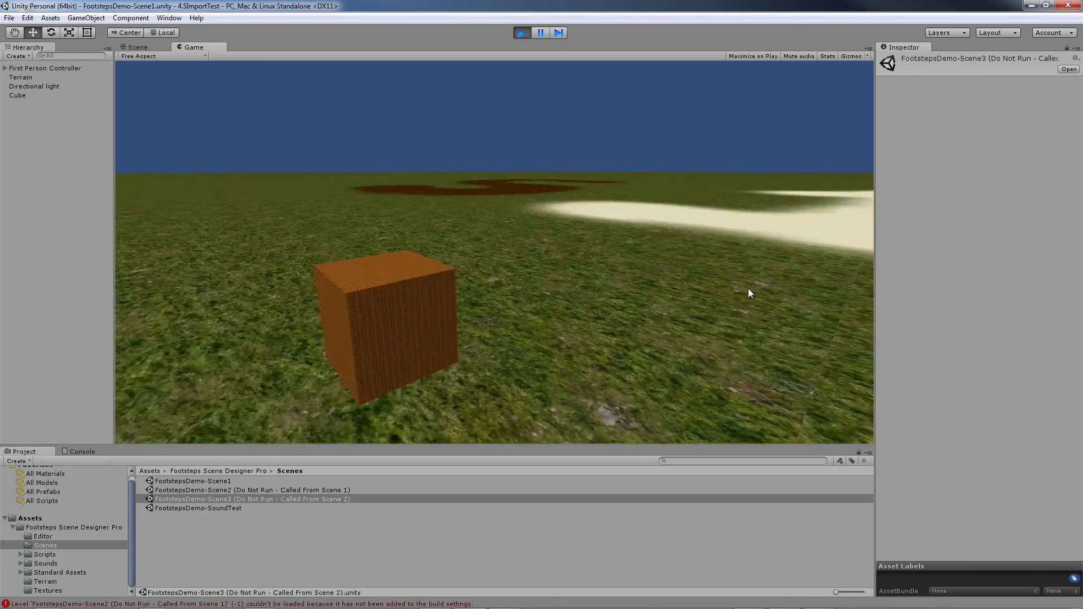
{"action": "key", "text": "w"}
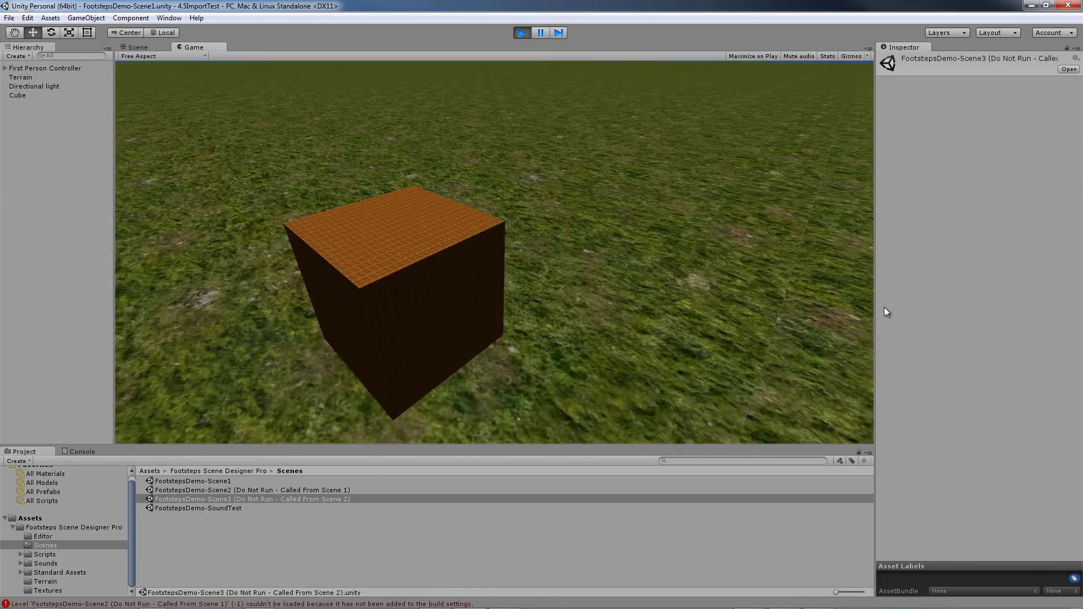
{"action": "key", "text": "w"}
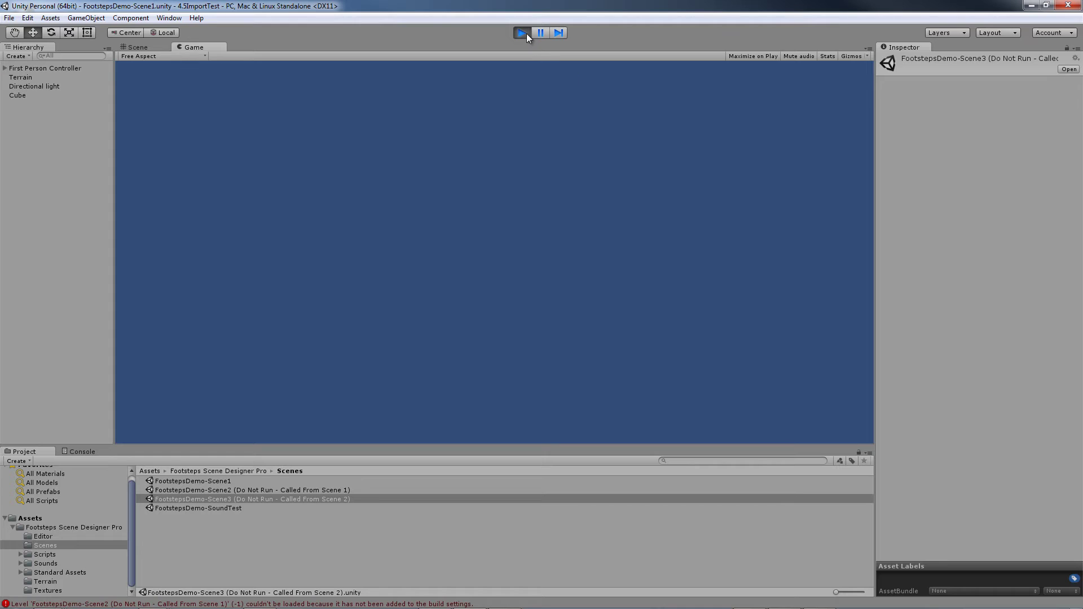
{"action": "left_click", "coordinate": [522, 32]}
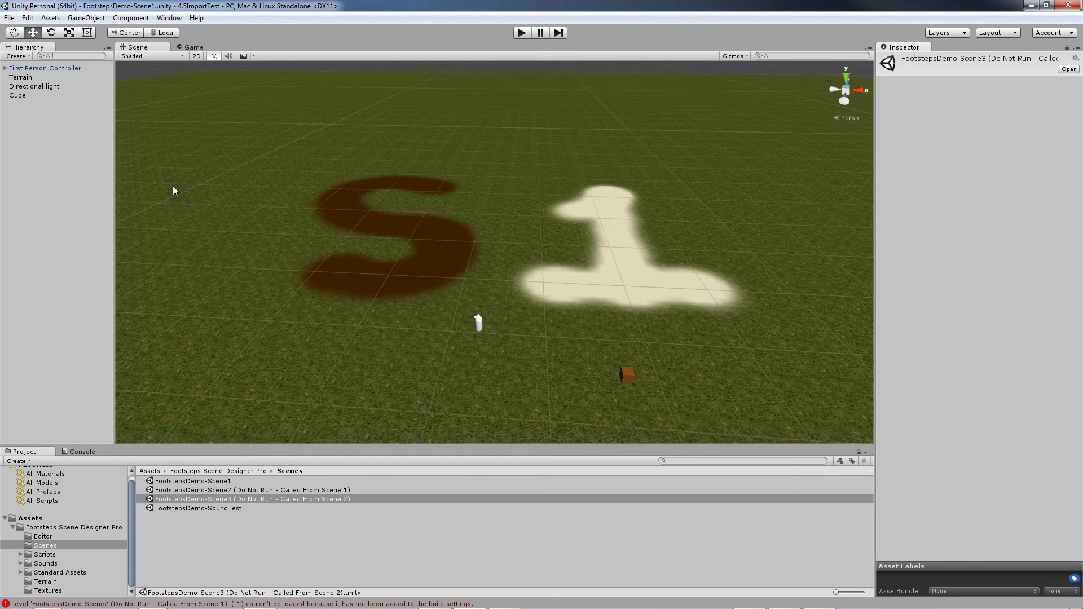
- Add FootstepsDemo-Scene1, Scene2 and Scene3, in that order, to the Scenes In Build list of the build settings
{"action": "left_click", "coordinate": [237, 481]}
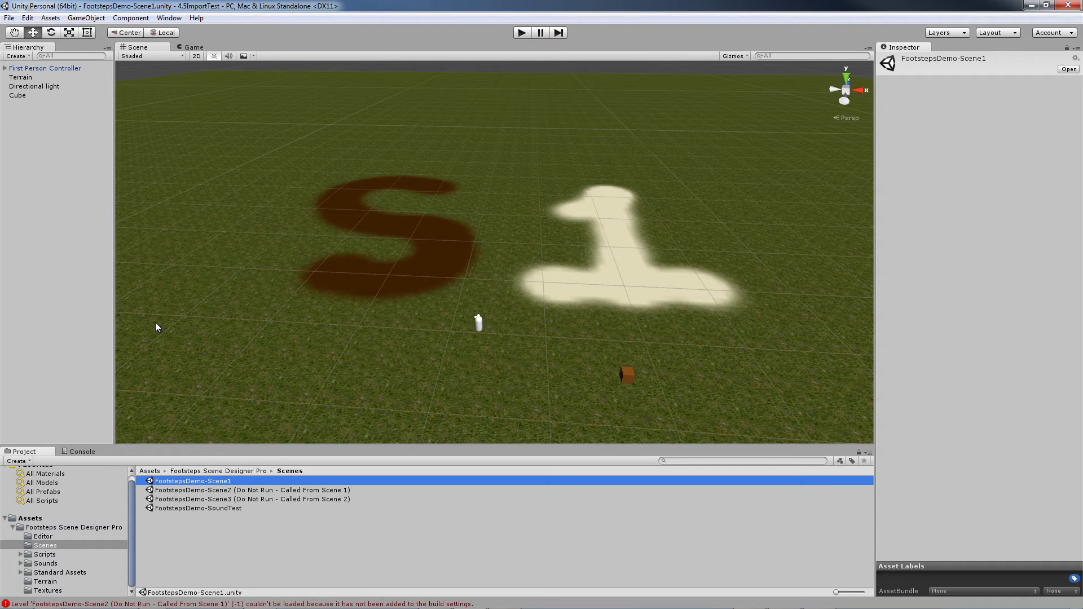
{"action": "left_click", "coordinate": [14, 21]}
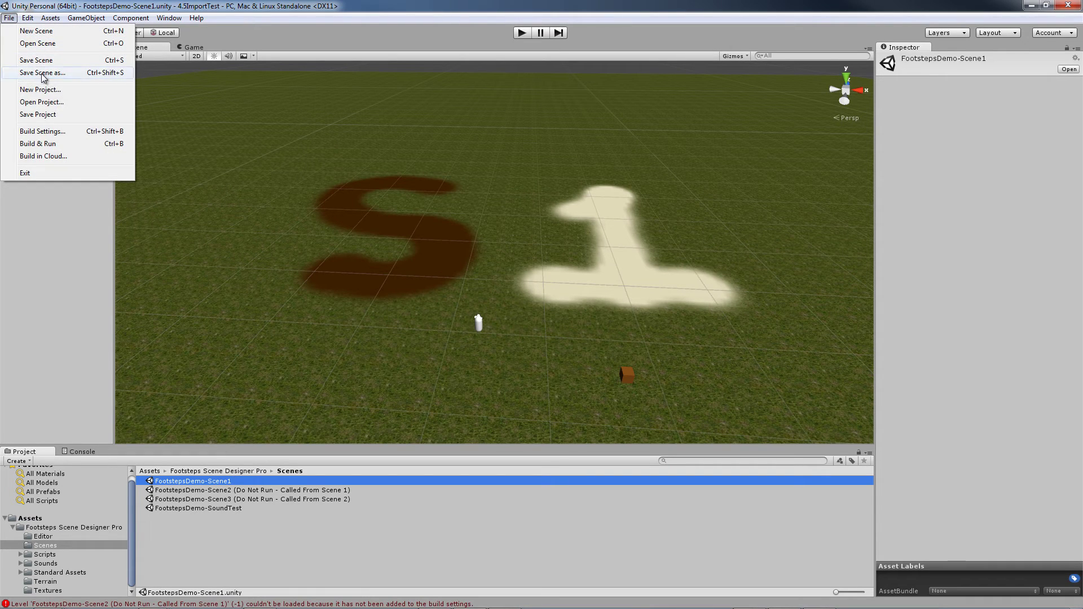
{"action": "left_click", "coordinate": [43, 131]}
{"action": "left_click", "coordinate": [688, 265]}
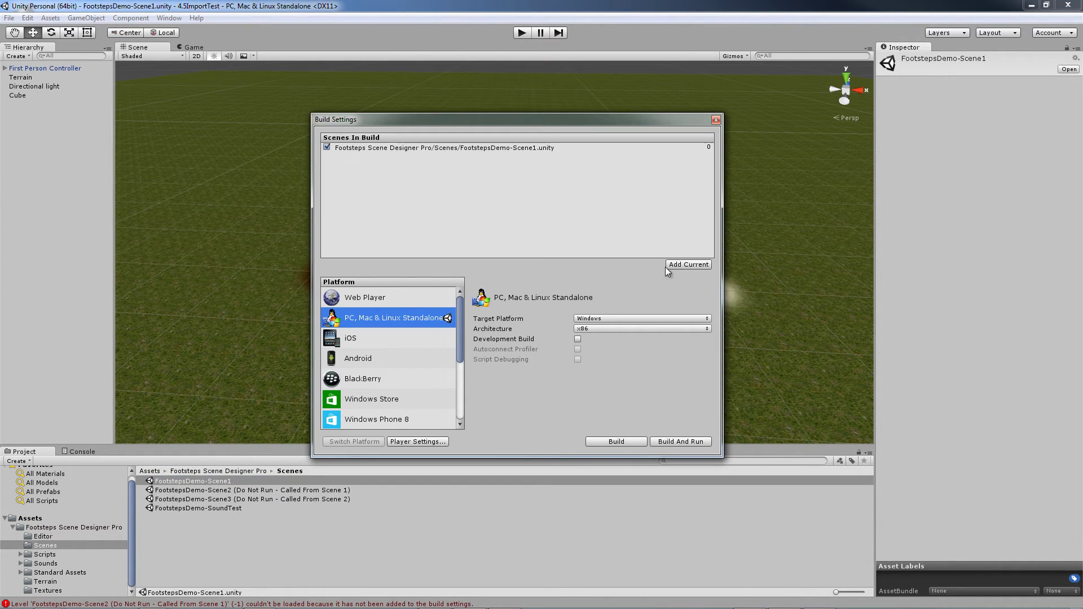
{"action": "double_click", "coordinate": [295, 491]}
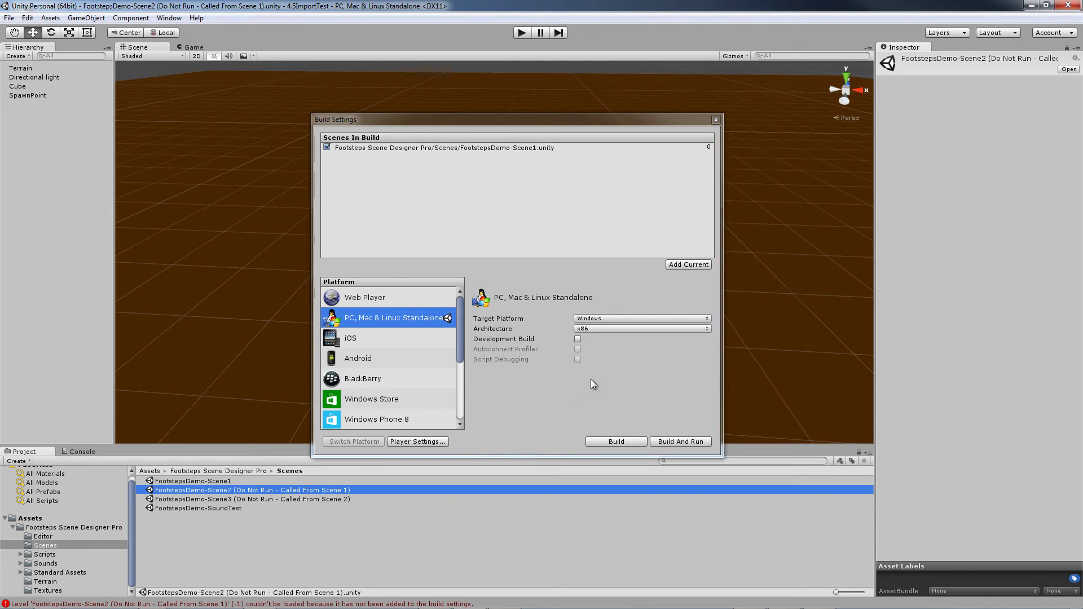
{"action": "left_click", "coordinate": [685, 264]}
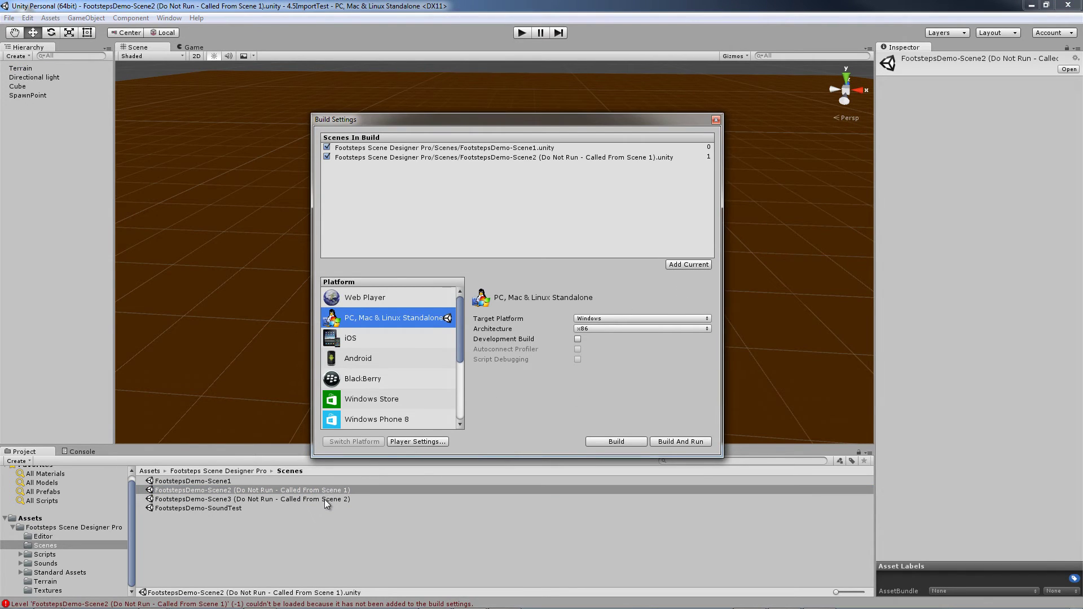
{"action": "double_click", "coordinate": [324, 500]}
{"action": "left_click", "coordinate": [689, 264]}
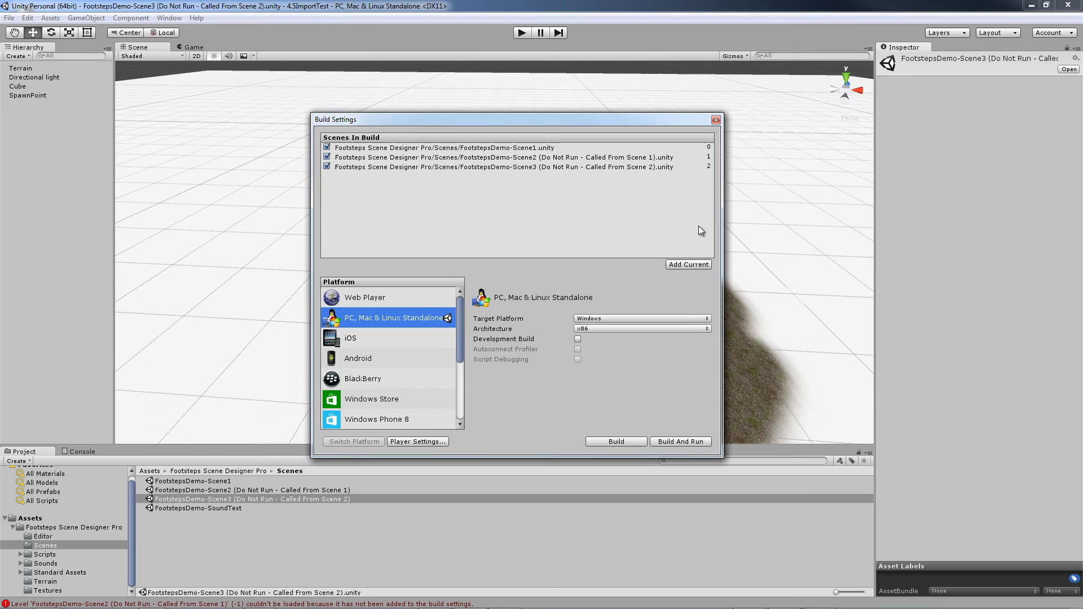
{"action": "left_click", "coordinate": [715, 121]}
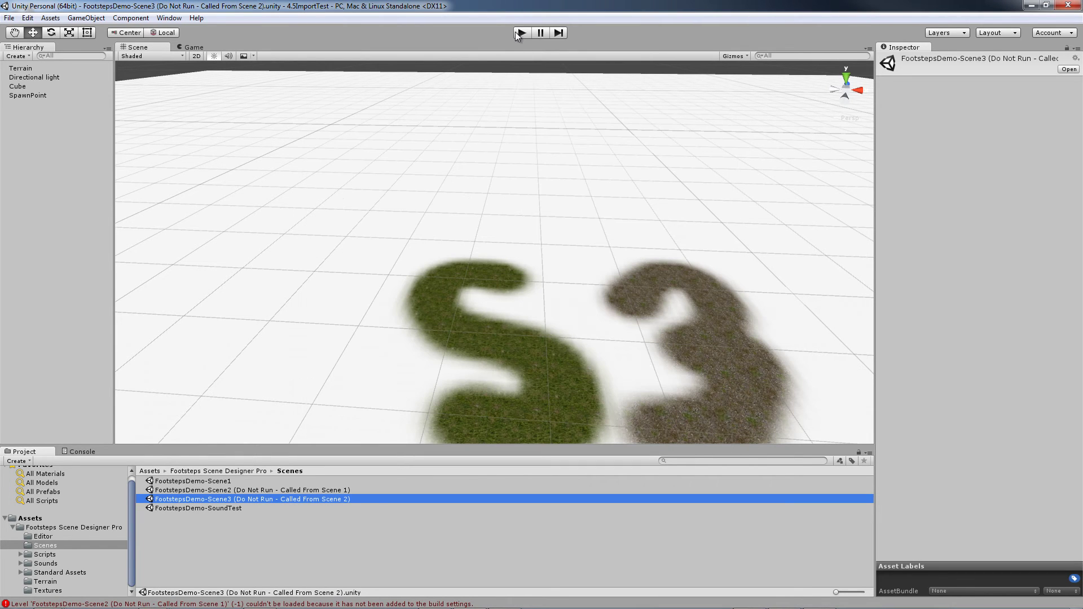
- Reopen and play FootstepsDemo-Scene1, retest the transporter cube's change to the second scene, and end the playback
{"action": "double_click", "coordinate": [215, 482]}
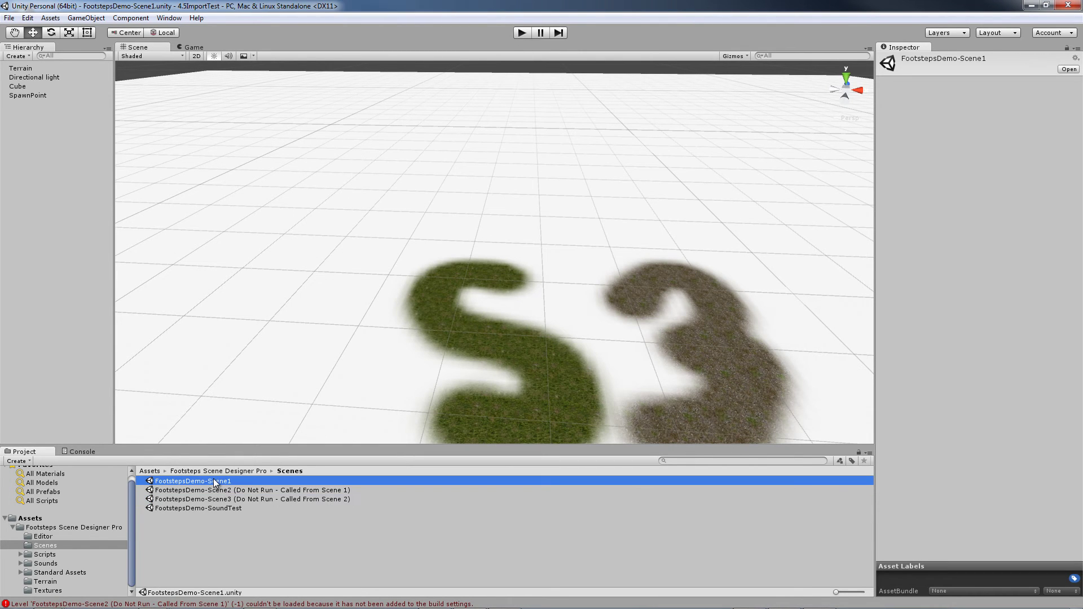
{"action": "left_click", "coordinate": [522, 32]}
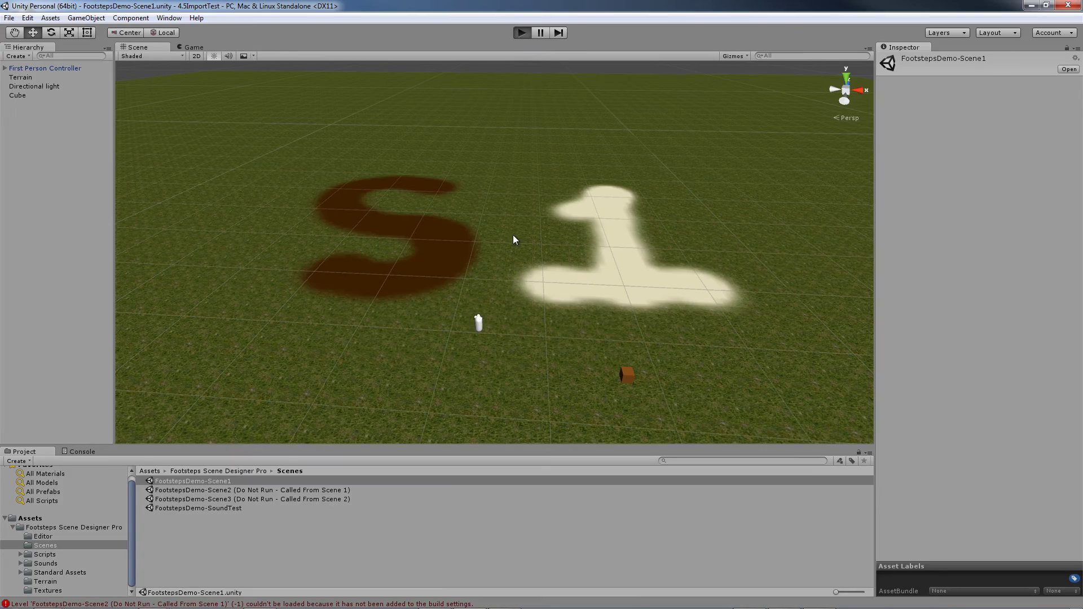
{"action": "key", "text": "w"}
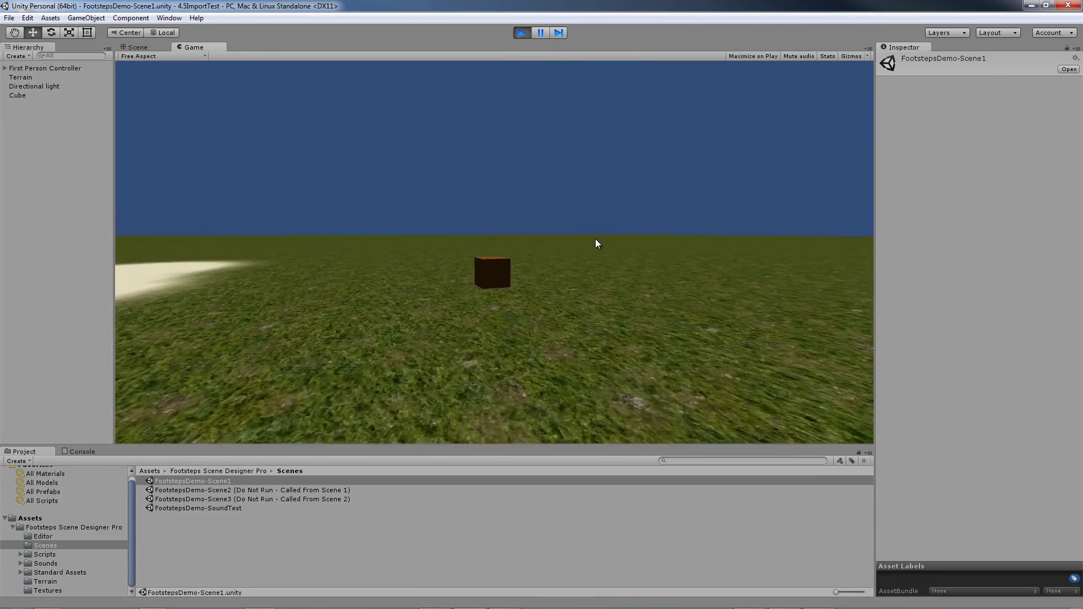
{"action": "key", "text": "w"}
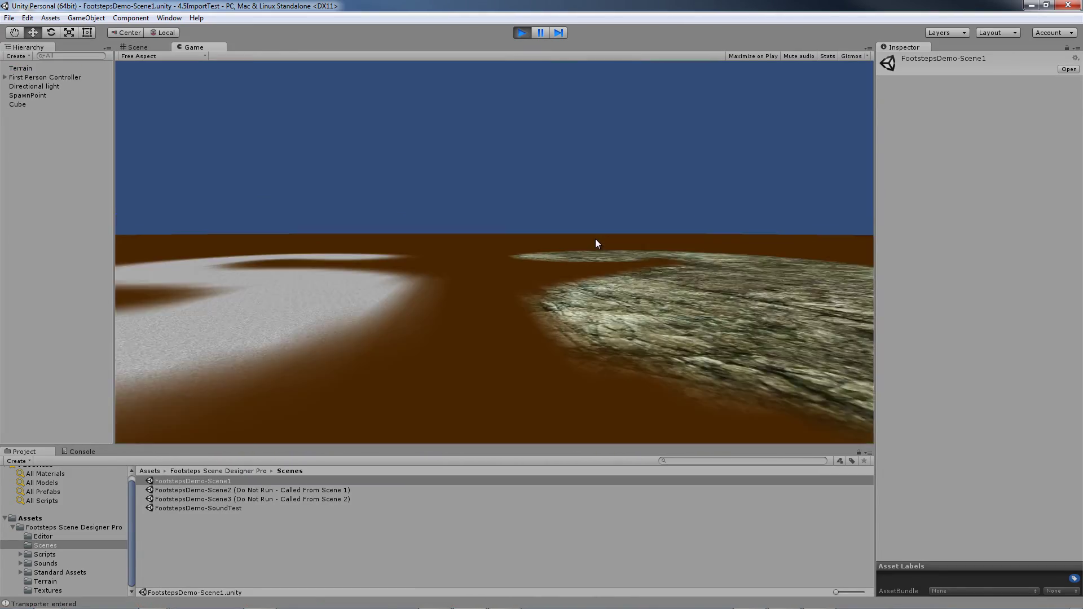
{"action": "key", "text": "w"}
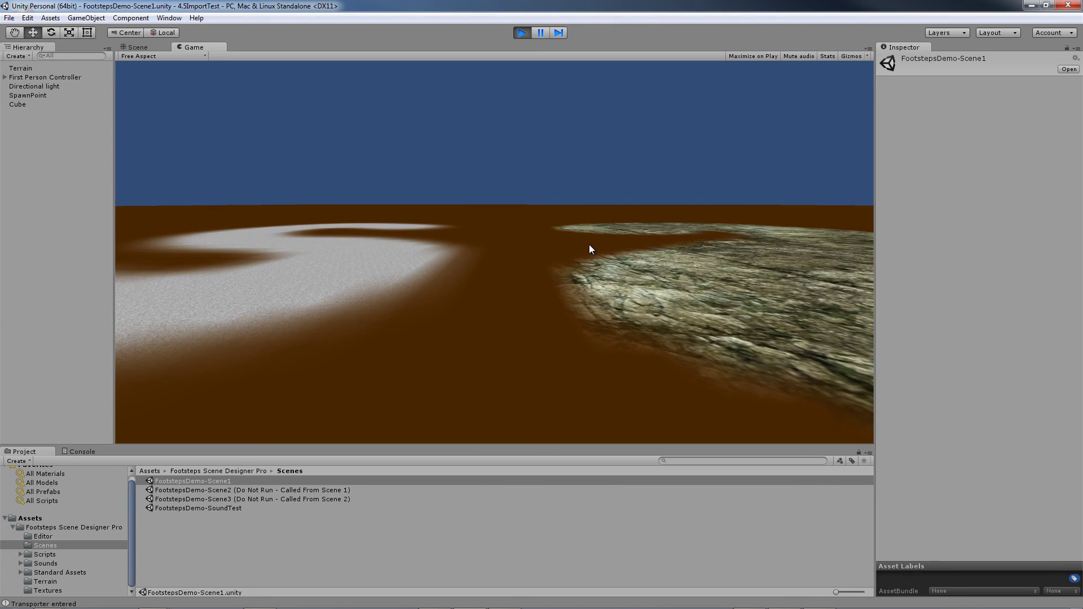
{"action": "key", "text": "ctrl+p"}
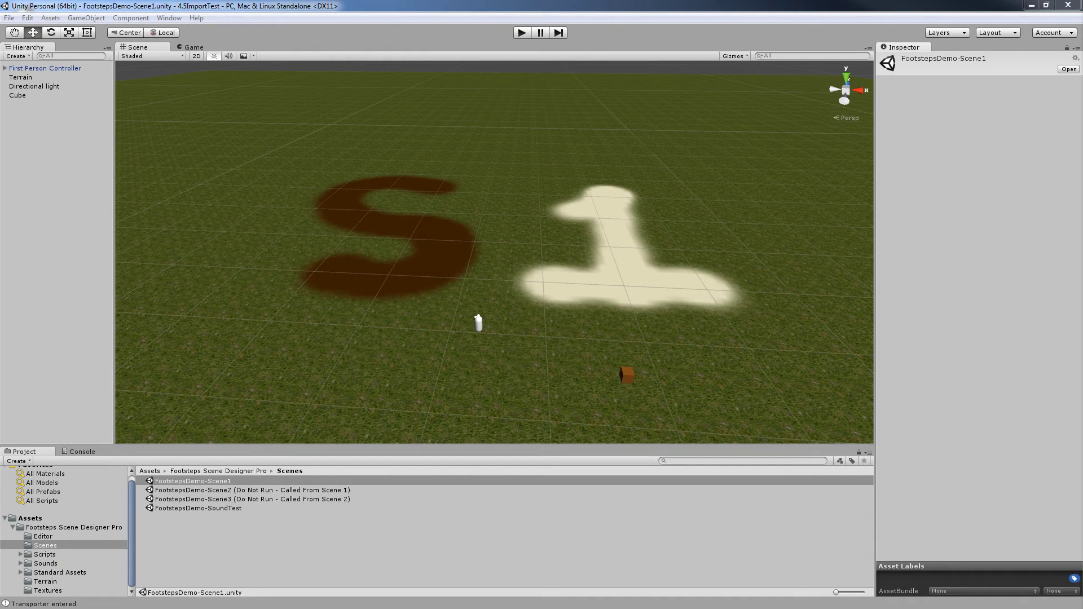